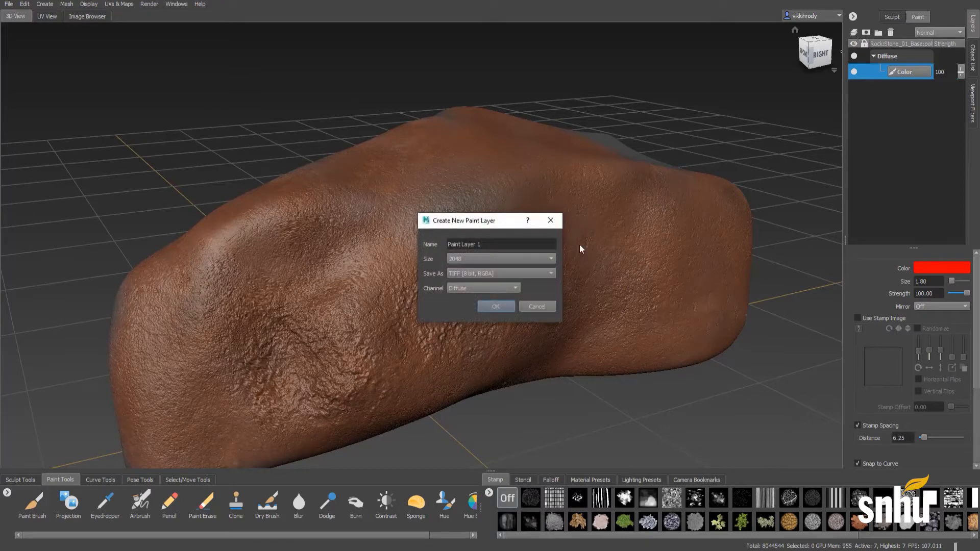
Step: Create a new paint layer named Specular that uses the Specular channel
left_click(495, 289)
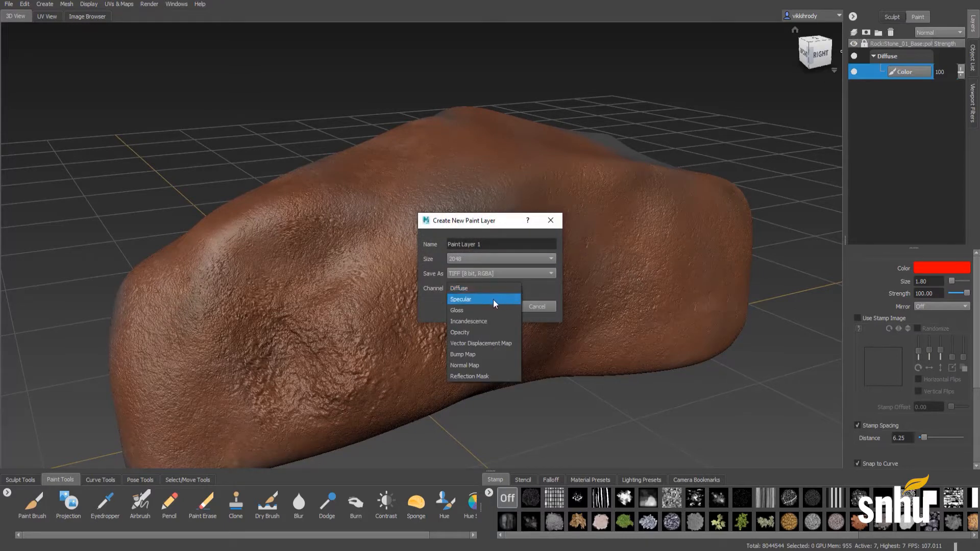
left_click(493, 300)
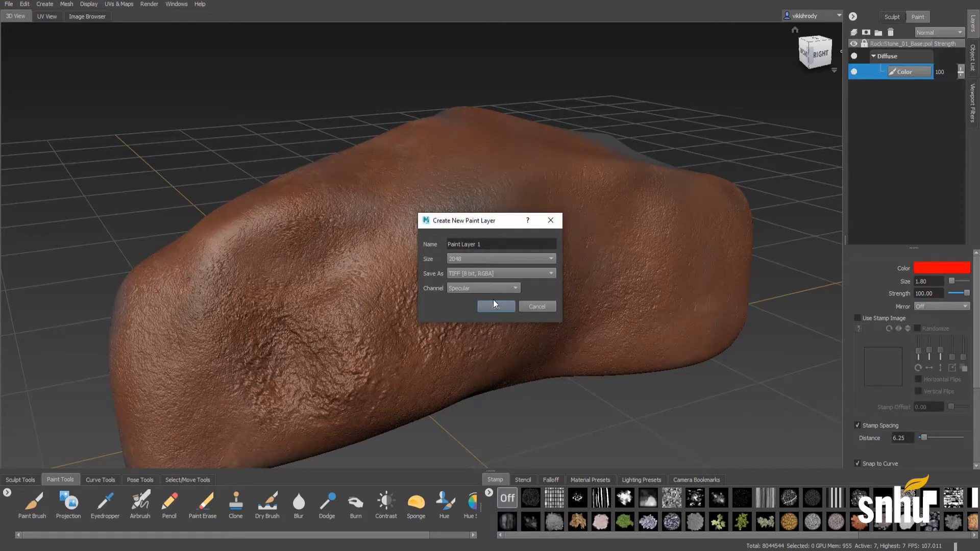
left_click_drag(493, 247, 440, 246)
type("Specular")
key("Return")
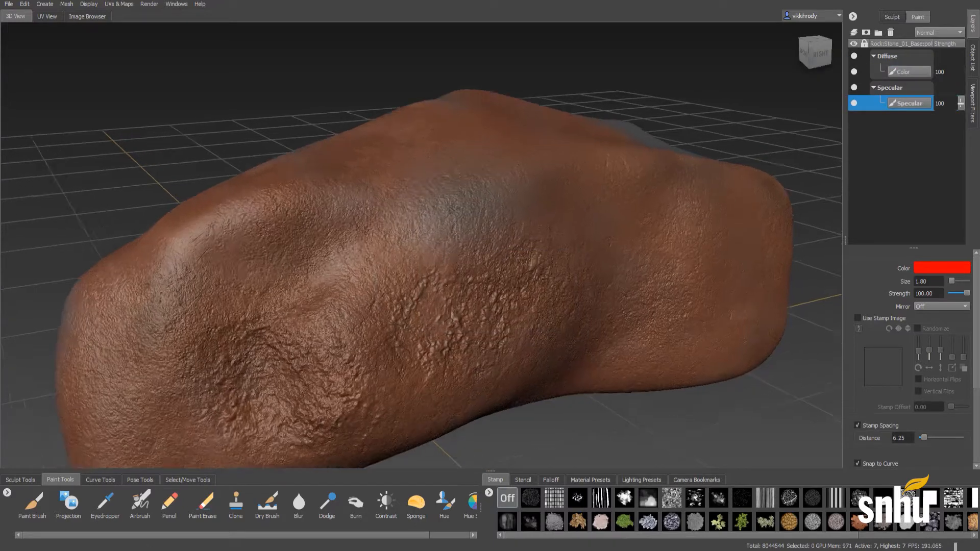
Step: Set the paint color to black for the Specular layer
mouse_move(475, 278)
left_mouse_down("alt")
mouse_move(462, 285)
mouse_move(549, 239)
mouse_move(474, 277)
left_mouse_up("alt")
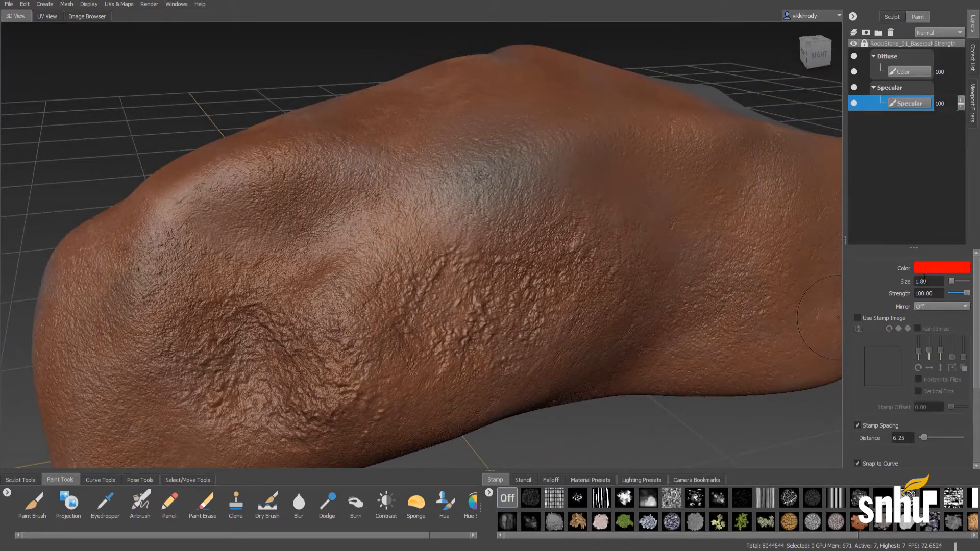
left_click(925, 270)
mouse_move(484, 314)
left_mouse_down()
mouse_move(488, 326)
mouse_move(473, 338)
mouse_move(449, 286)
left_mouse_up()
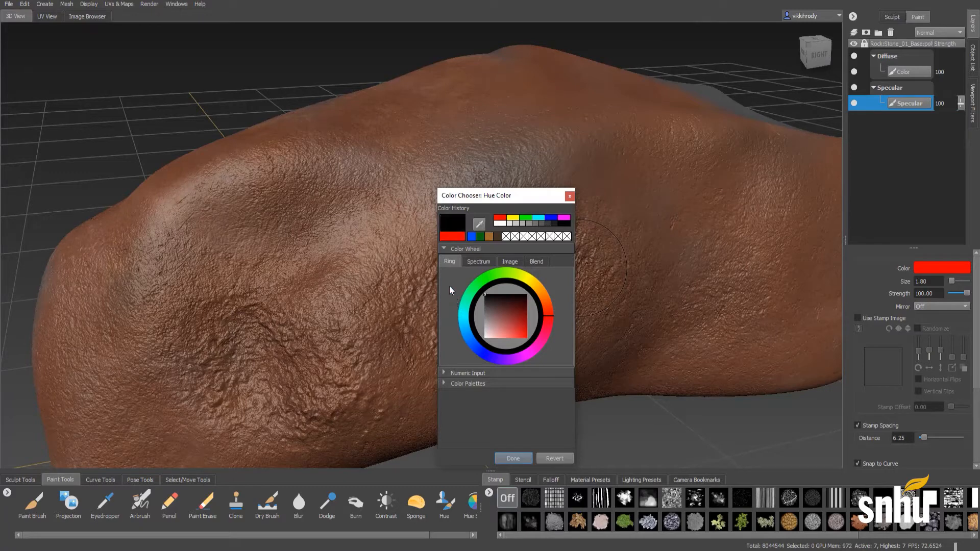
left_click(513, 458)
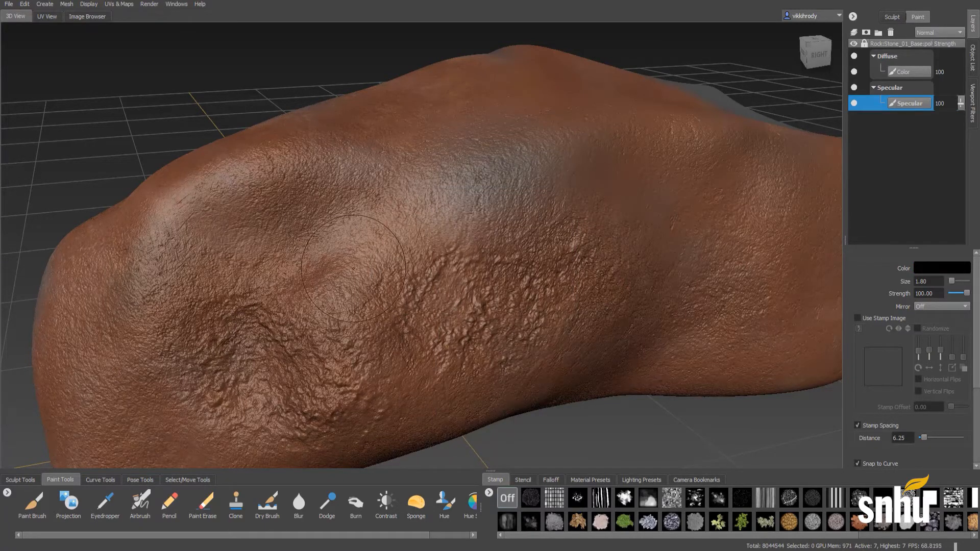
scroll(364, 247, "down", 4)
mouse_move(365, 247)
left_mouse_down("alt")
mouse_move(434, 245)
mouse_move(383, 248)
left_mouse_up("alt")
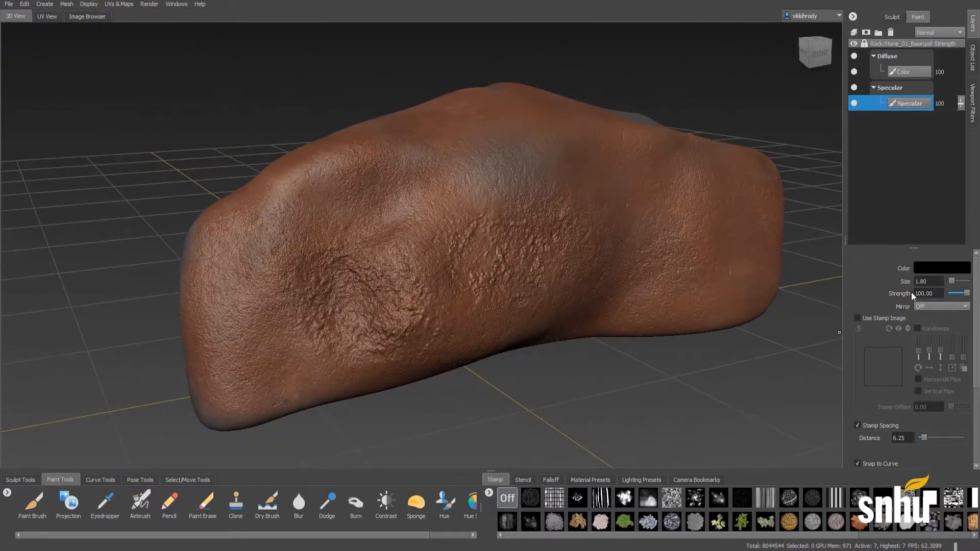
Step: Set the paint color to white for the Specular layer
left_click(923, 271)
left_click_drag(489, 319, 486, 363)
left_click(517, 474)
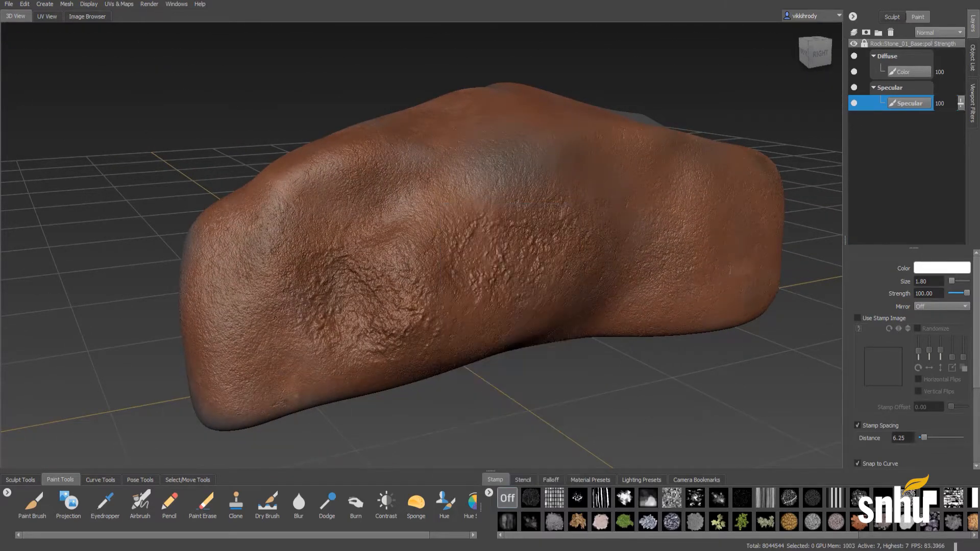
Step: Enable the stamp image for the paint brush and choose the white, ragged cloud-like splatter stamp, keeping the strength at 100
right_click_drag(388, 240, 441, 225, "alt")
left_click_drag(459, 214, 357, 266, "alt")
right_click_drag(357, 265, 459, 265, "alt")
middle_click_drag(562, 306, 465, 256, "alt")
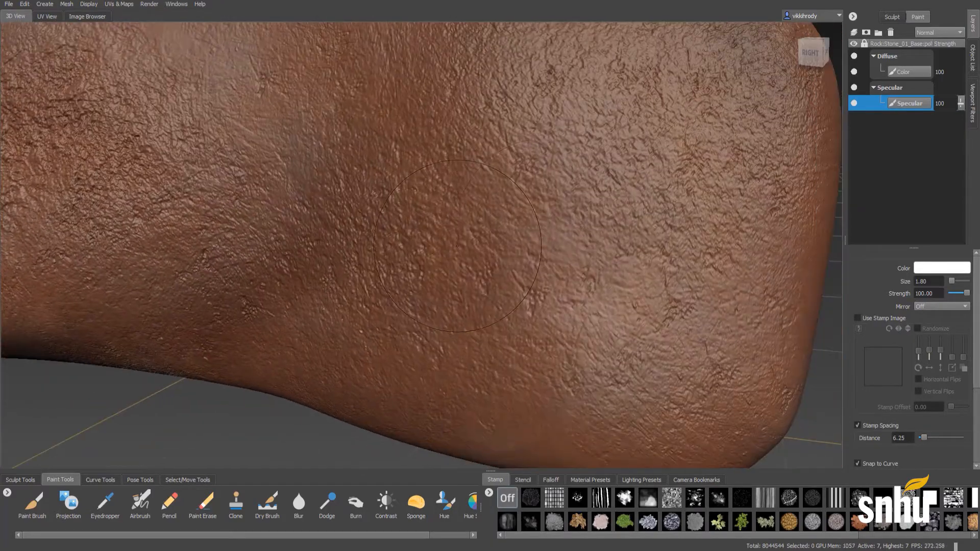
right_click_drag(580, 283, 485, 270, "alt")
left_click_drag(485, 271, 454, 255, "alt")
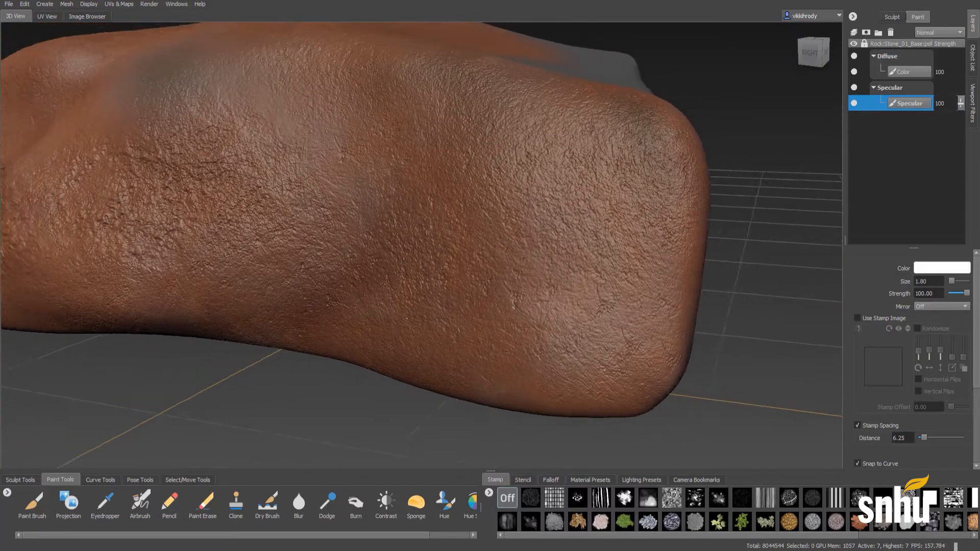
middle_click_drag(454, 255, 551, 261, "alt")
left_click(857, 317)
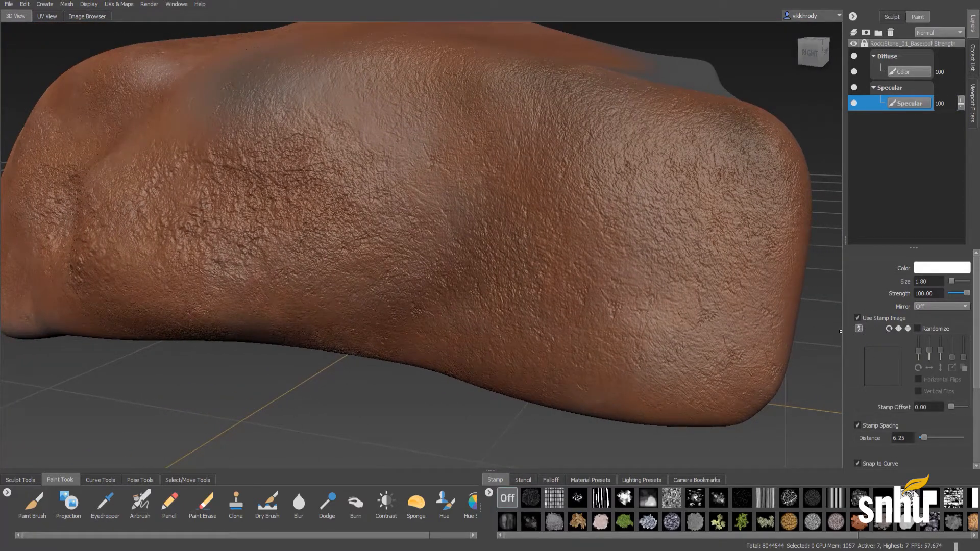
left_click(624, 498)
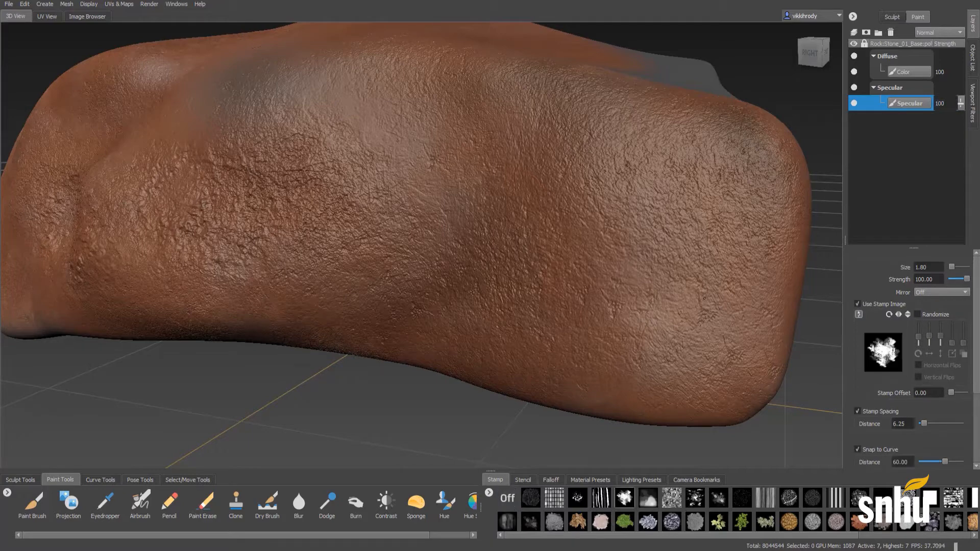
left_click_drag(722, 316, 704, 312, "alt")
left_click_drag(684, 230, 670, 255, "alt")
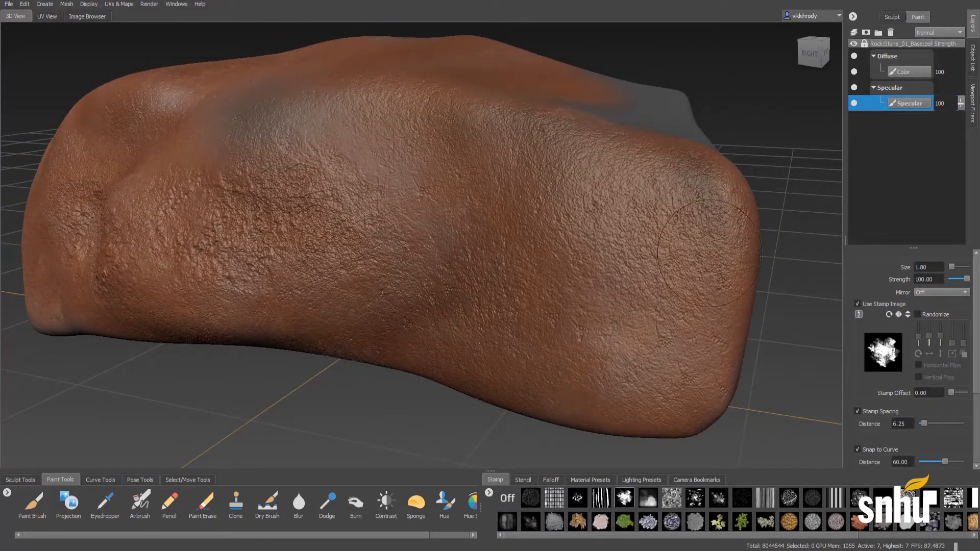
mouse_move(967, 279)
left_mouse_down()
mouse_move(958, 284)
mouse_move(972, 283)
left_mouse_up()
Step: Show the material presets, select the Rock:lambert5 material in the scene's object list, and return to the layer list
left_click(590, 479)
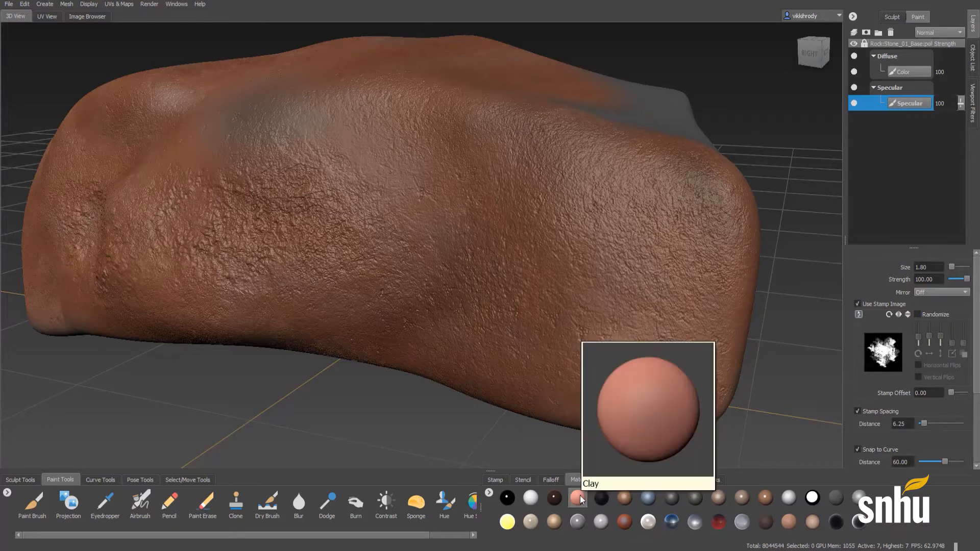
mouse_move(564, 503)
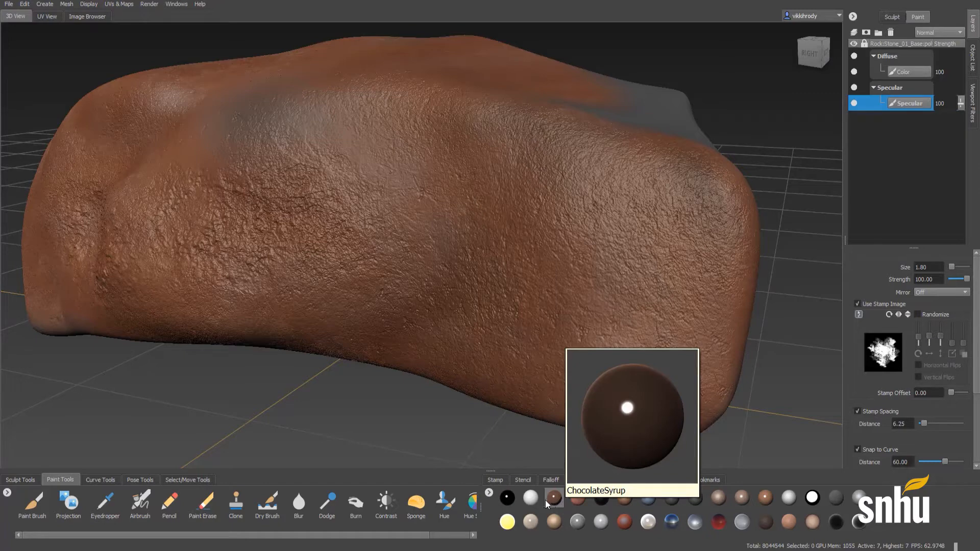
left_click(972, 60)
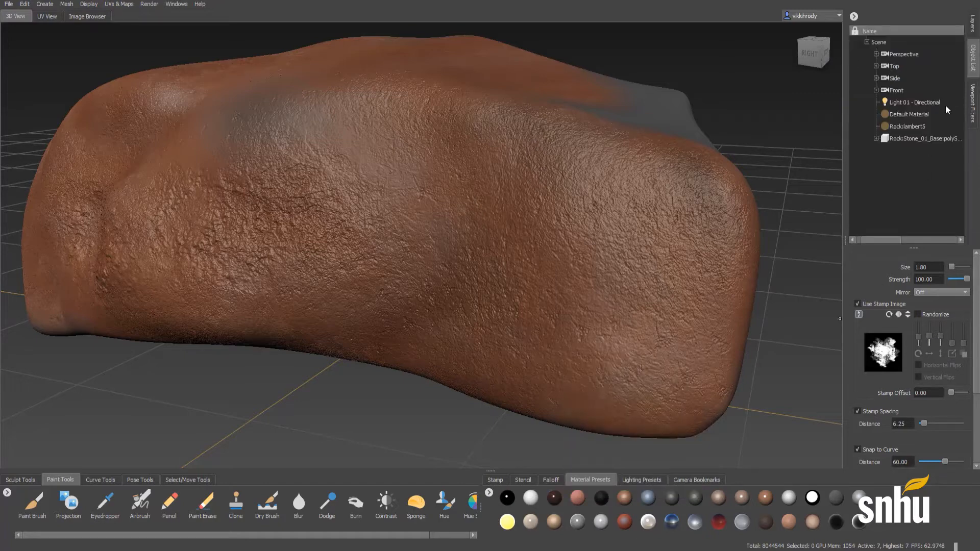
left_click(908, 128)
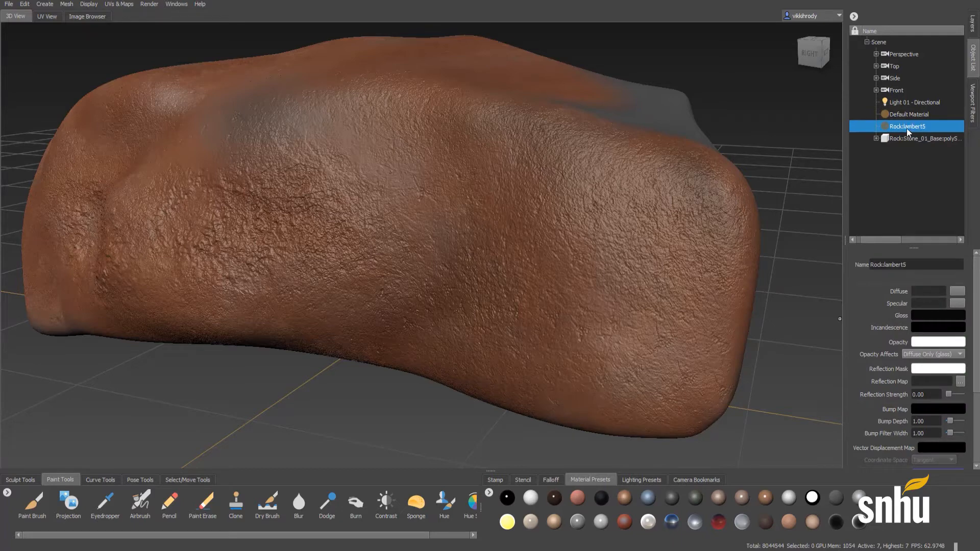
left_click(973, 23)
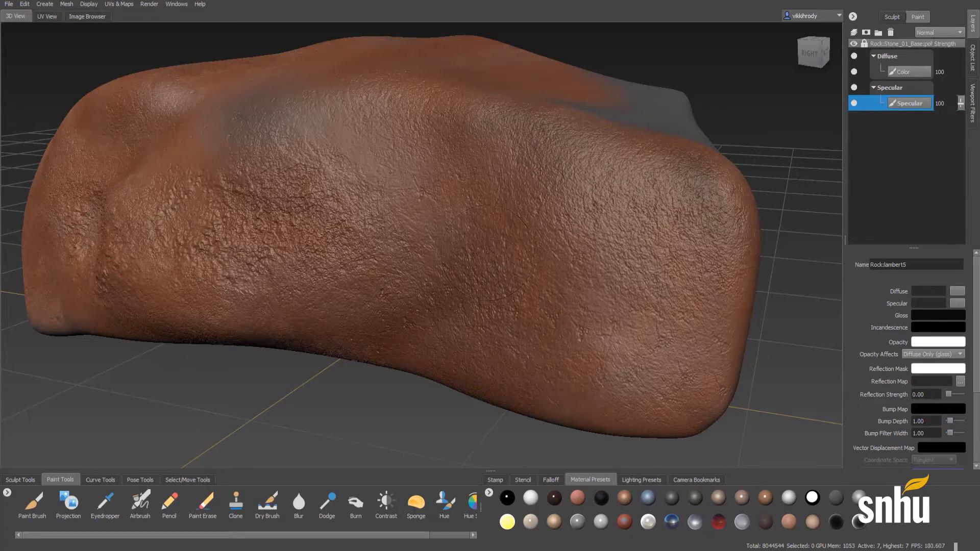
Step: Try the GrayFlat material preset on the rock and inspect its surface
mouse_move(471, 259)
left_mouse_down("alt")
mouse_move(480, 251)
mouse_move(419, 122)
left_mouse_up("alt")
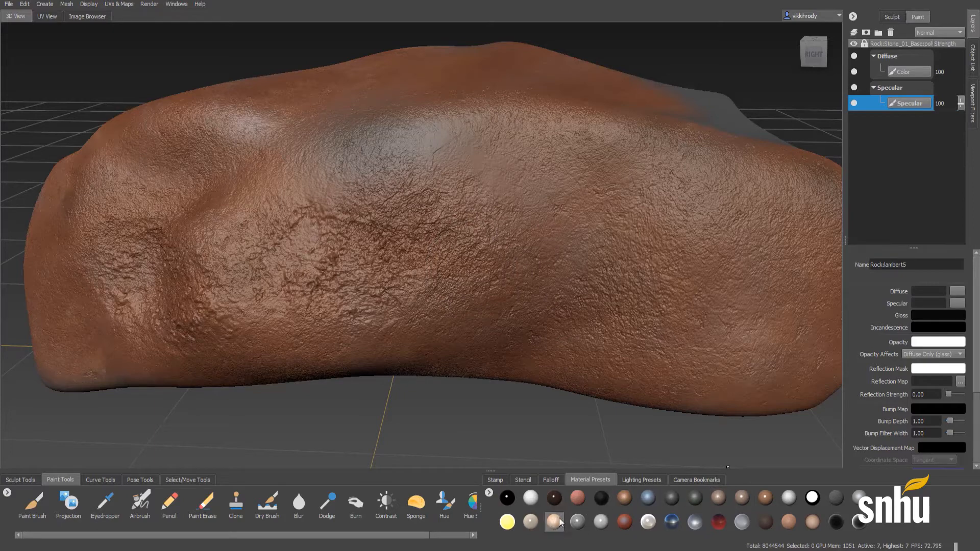
left_click(832, 501)
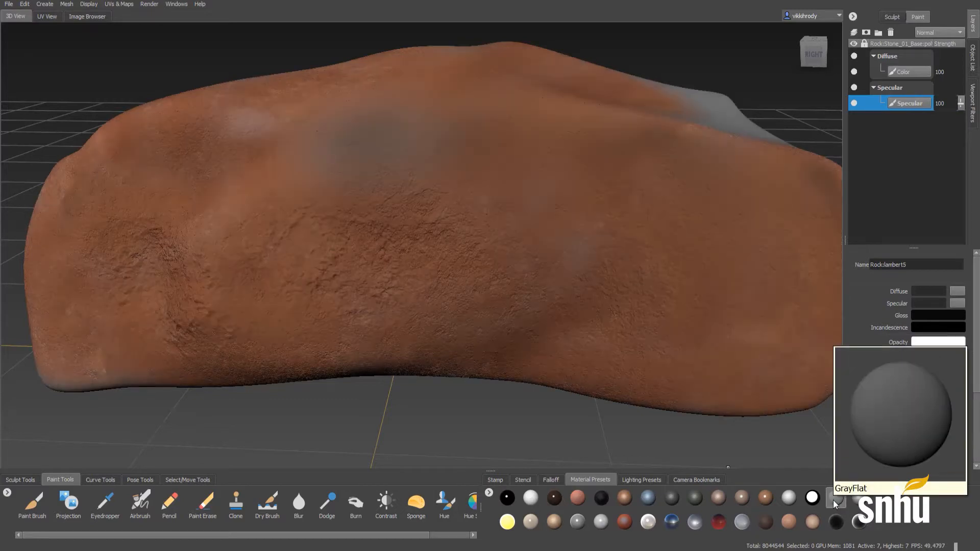
left_click_drag(408, 245, 480, 229, "alt")
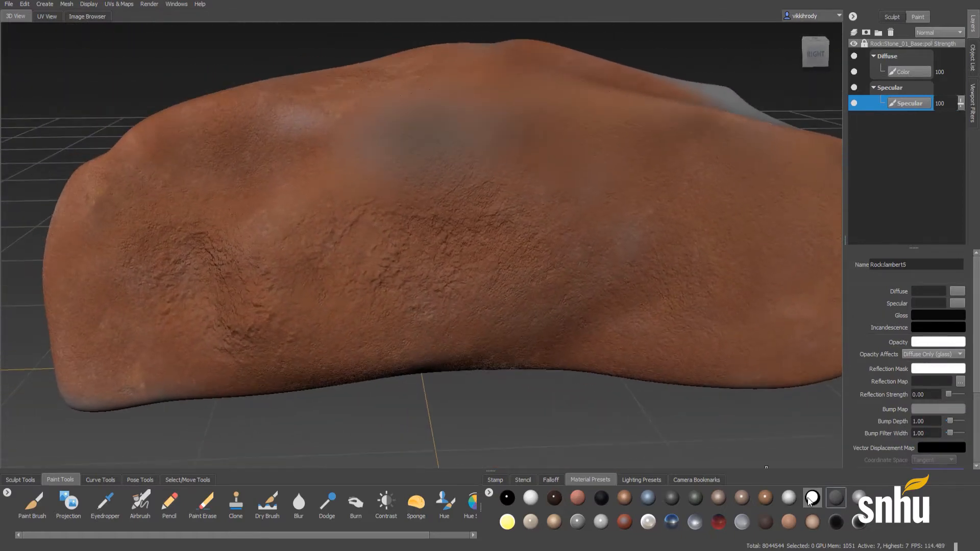
Step: Try the shiny copper-brown material preset on the rock and inspect its highlights up close
mouse_move(809, 502)
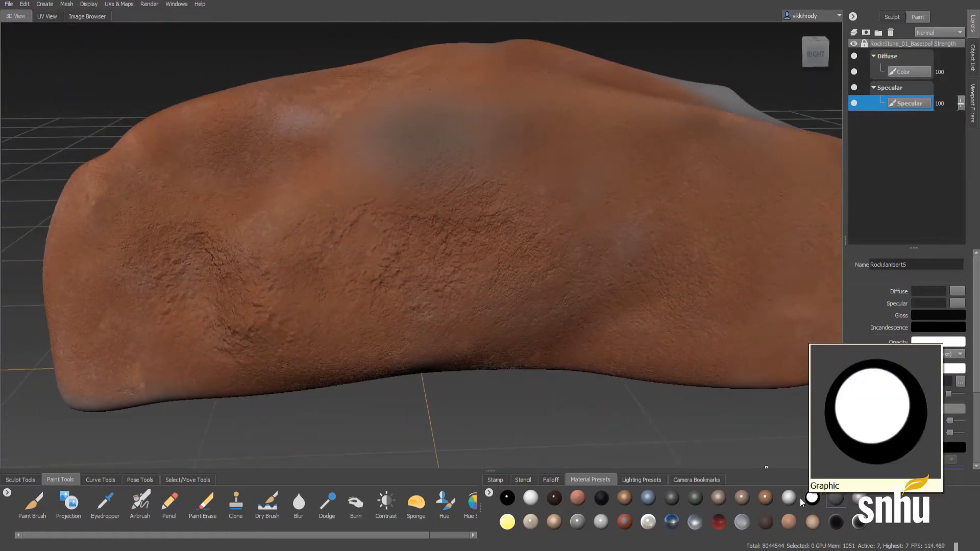
left_click(767, 497)
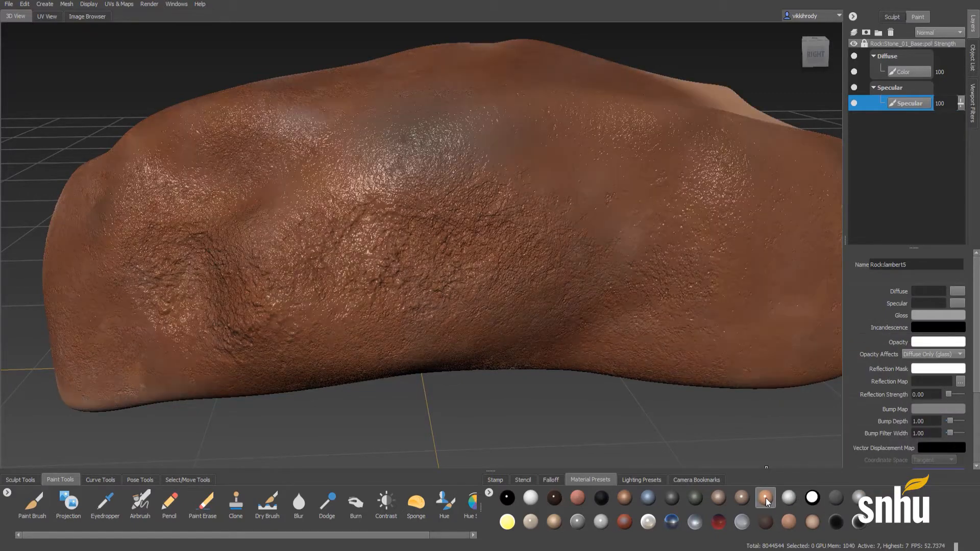
left_click_drag(561, 256, 429, 271, "alt")
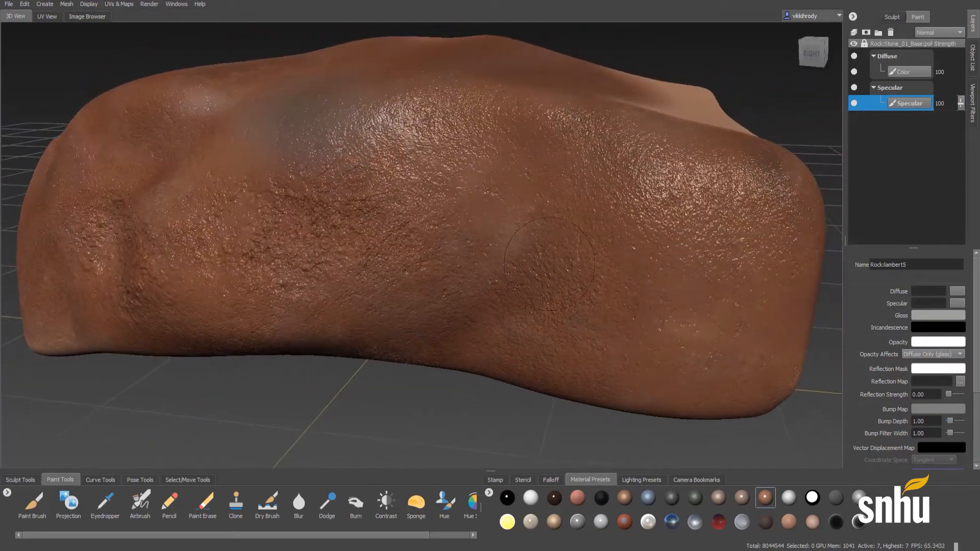
mouse_move(429, 270)
right_mouse_down("alt")
mouse_move(490, 271)
mouse_move(429, 270)
right_mouse_up("alt")
left_click_drag(541, 285, 522, 291, "alt")
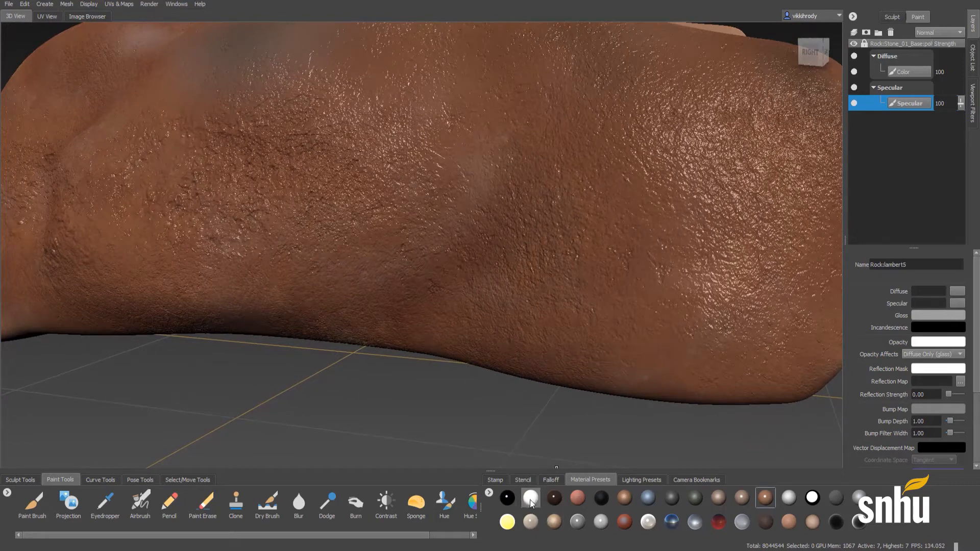
Step: Try the BlackGold, plain white, ChocolateSyrup and Clay material presets on the rock, one after another
left_click(510, 495)
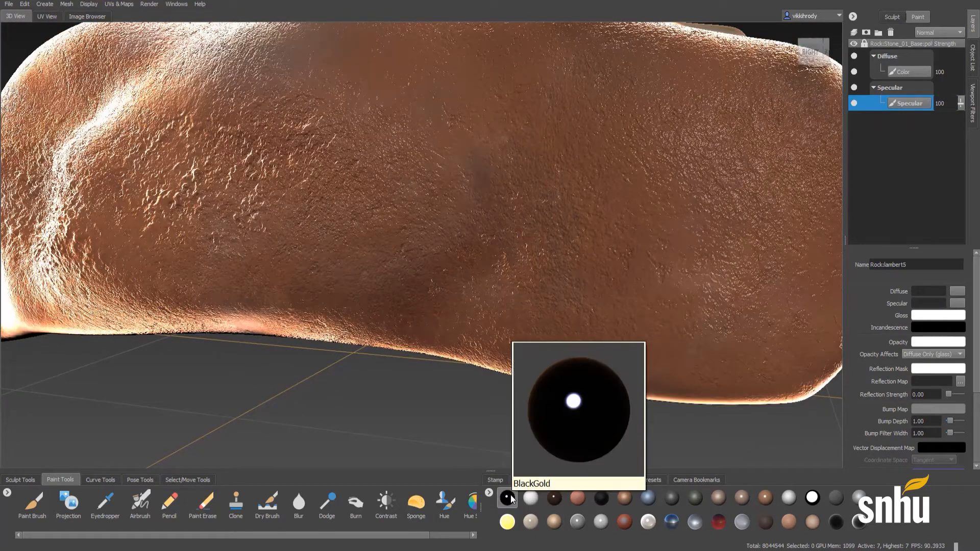
left_click(531, 498)
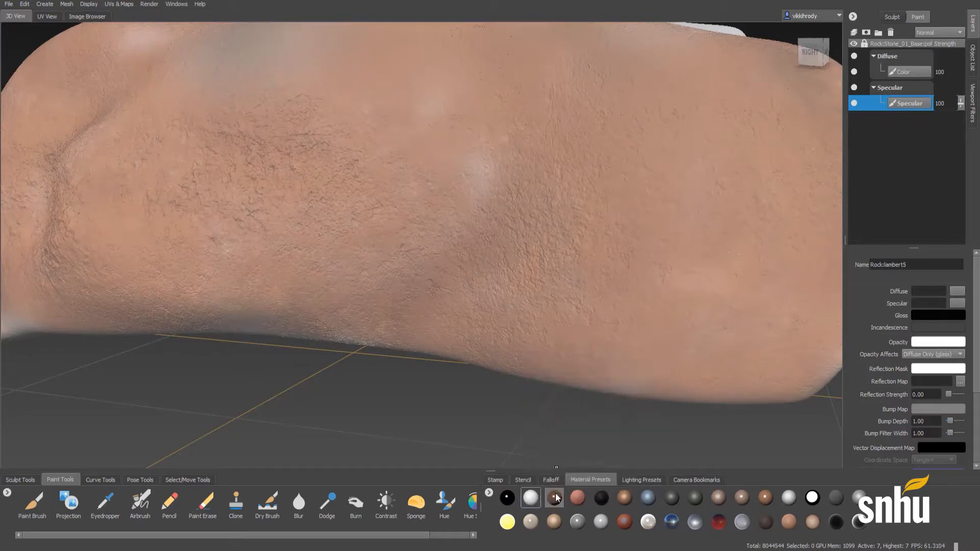
left_click(555, 493)
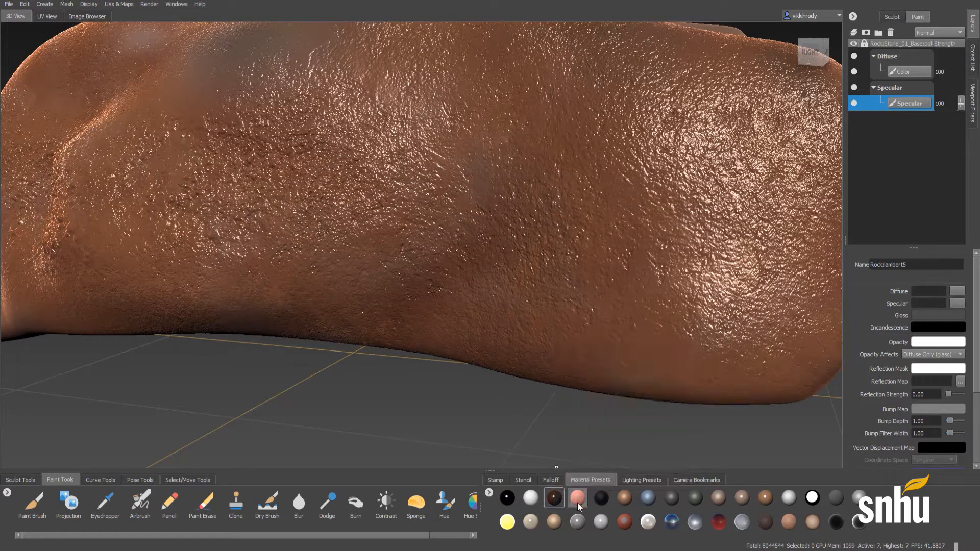
mouse_move(577, 503)
left_click(579, 495)
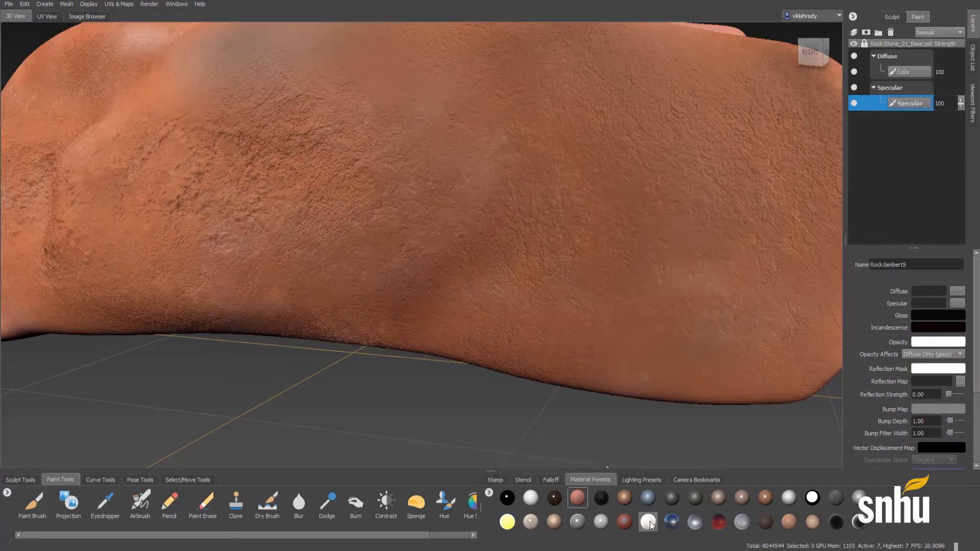
Step: Try the ReflectiveChrome preset, the white glossy preset and the red-orange preset beside it on the rock
left_click(670, 520)
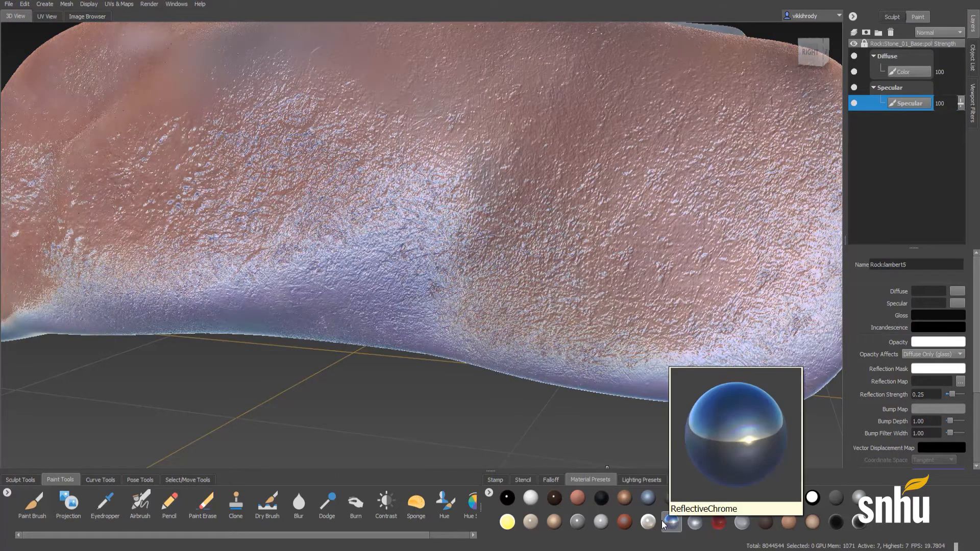
left_click(644, 521)
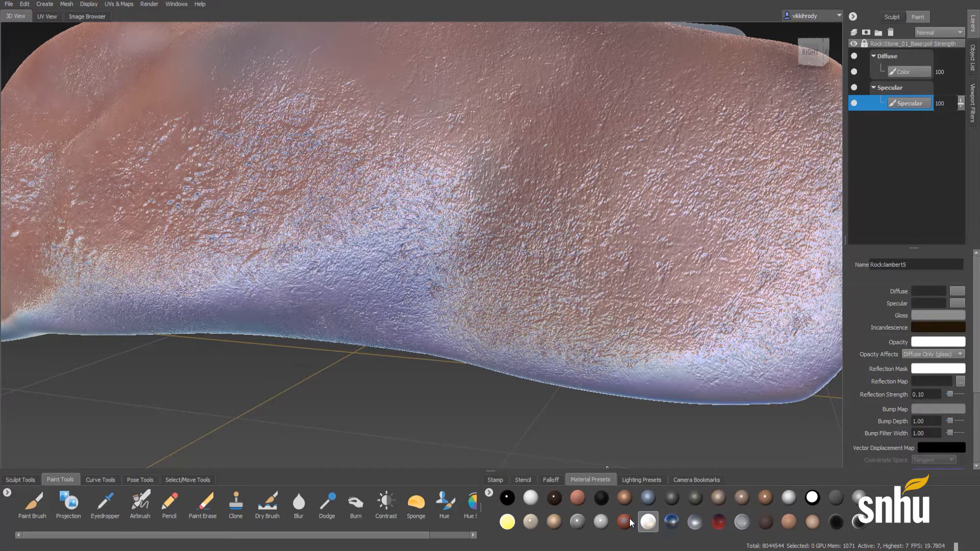
left_click(629, 518)
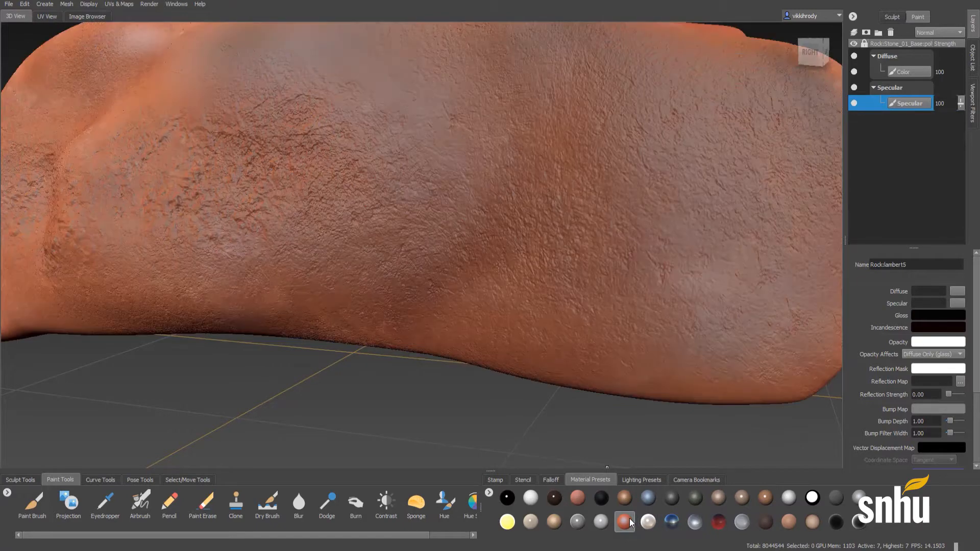
Step: Apply the GrayFlat preset to the rock's Rock:lambert5 material
left_click(838, 500)
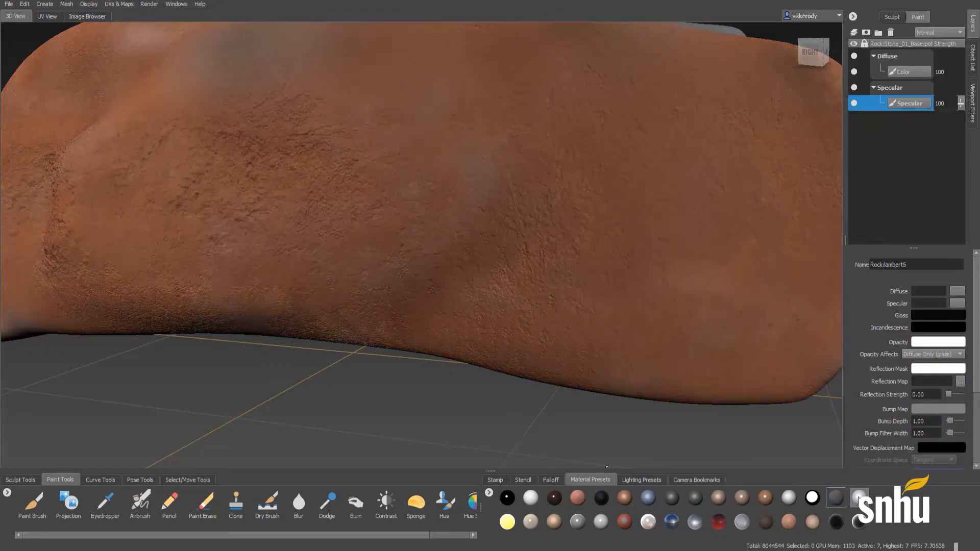
mouse_move(858, 499)
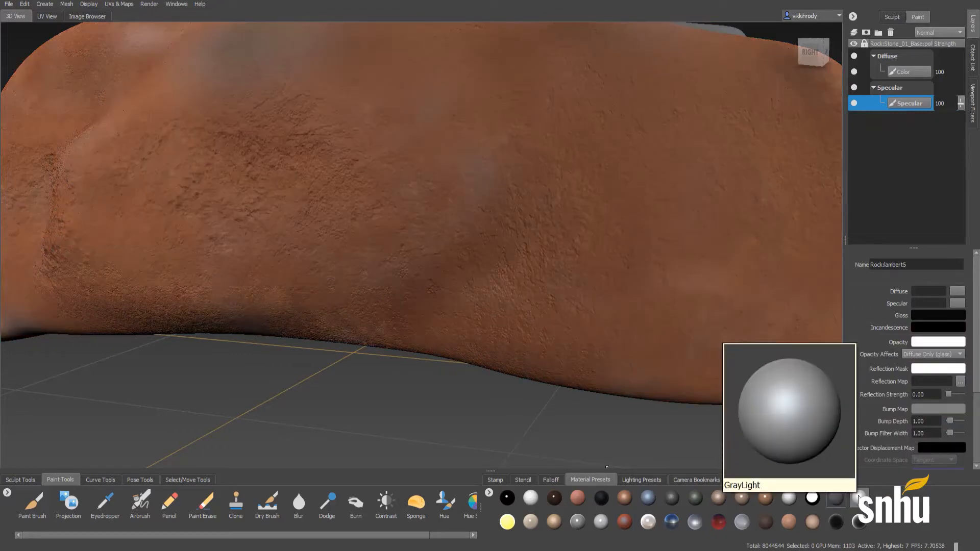
right_click_drag(608, 118, 438, 153, "alt")
left_click_drag(439, 153, 472, 157, "alt")
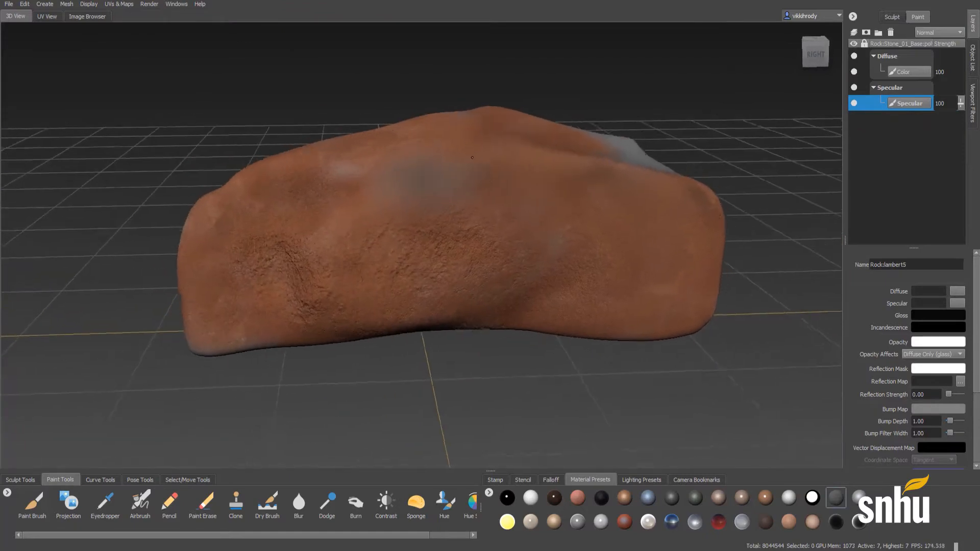
Step: Compare the GrayLight preset with the glossy white preset on the rock's surface, finishing with GrayLight applied
right_click_drag(472, 157, 531, 159, "alt")
left_click_drag(531, 159, 582, 181, "alt")
right_click_drag(582, 182, 663, 215, "alt")
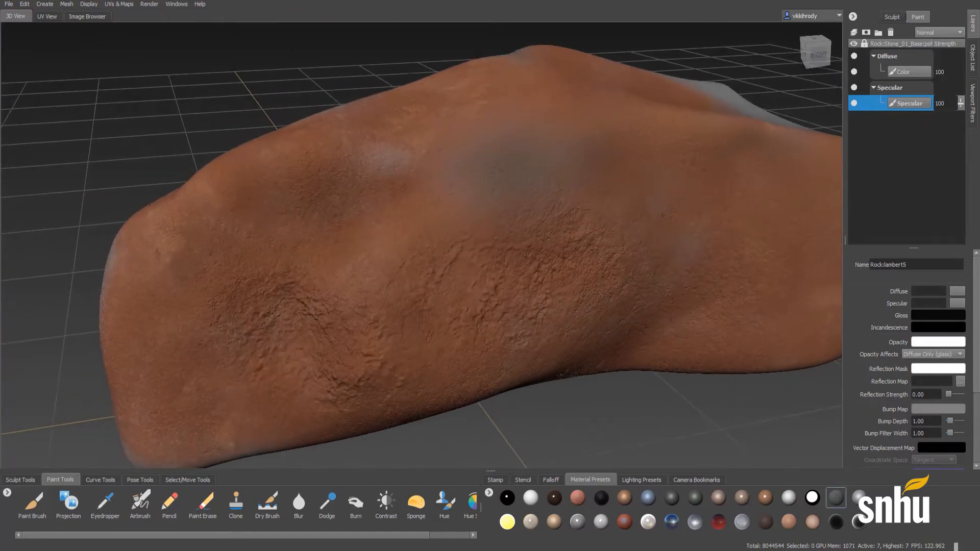
left_click_drag(663, 215, 765, 433, "alt")
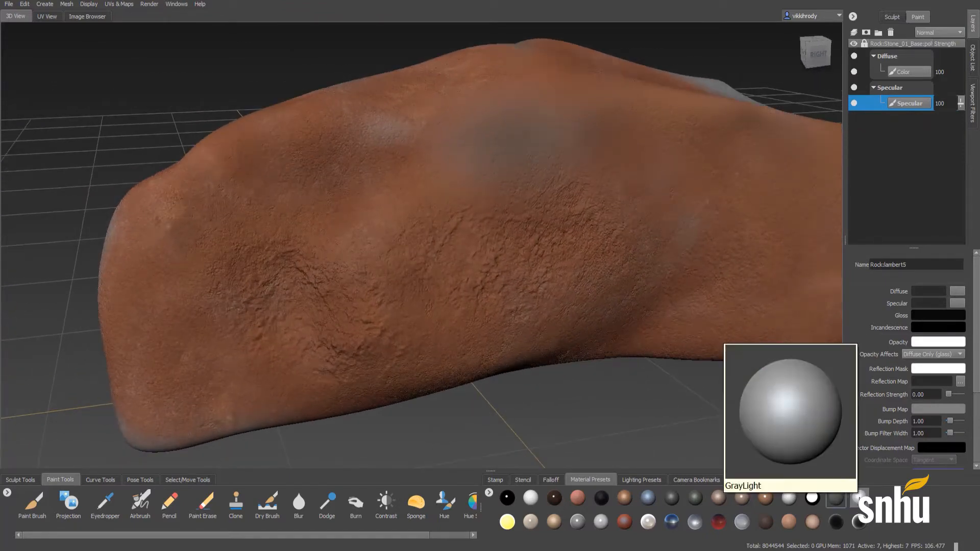
left_click(859, 497)
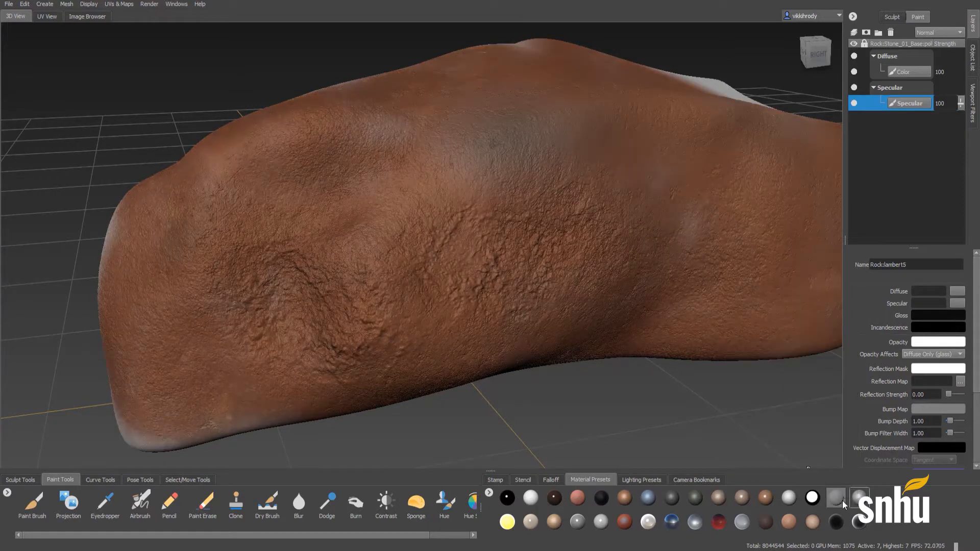
mouse_move(860, 509)
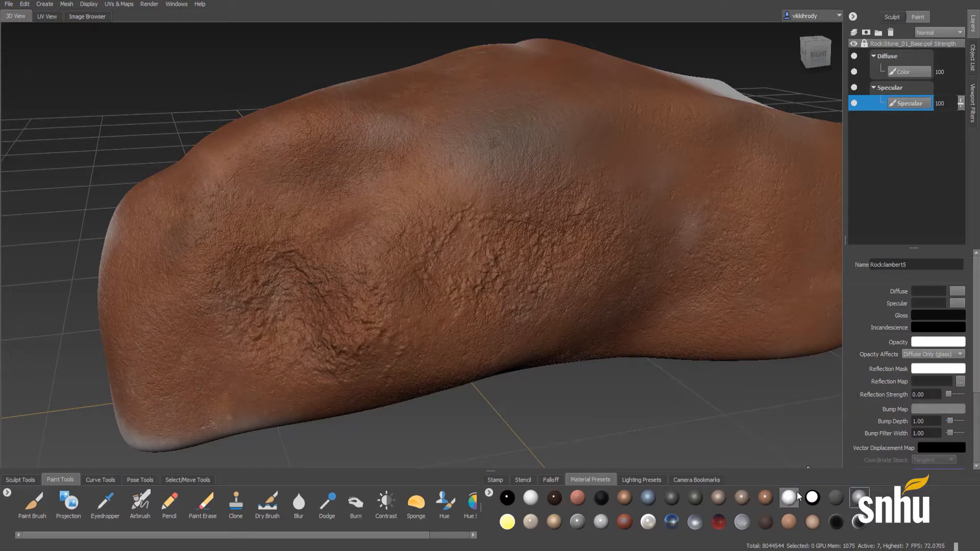
left_click(797, 496)
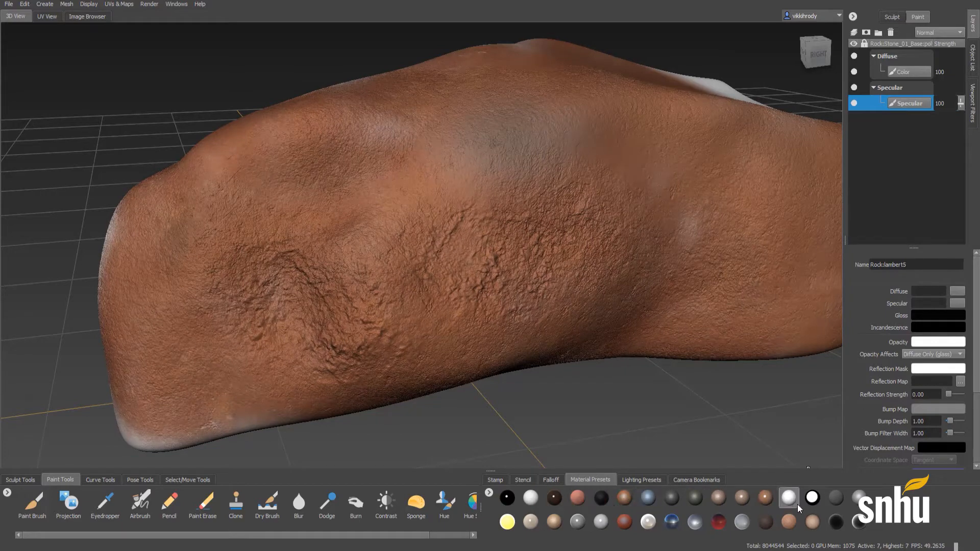
left_click(858, 503)
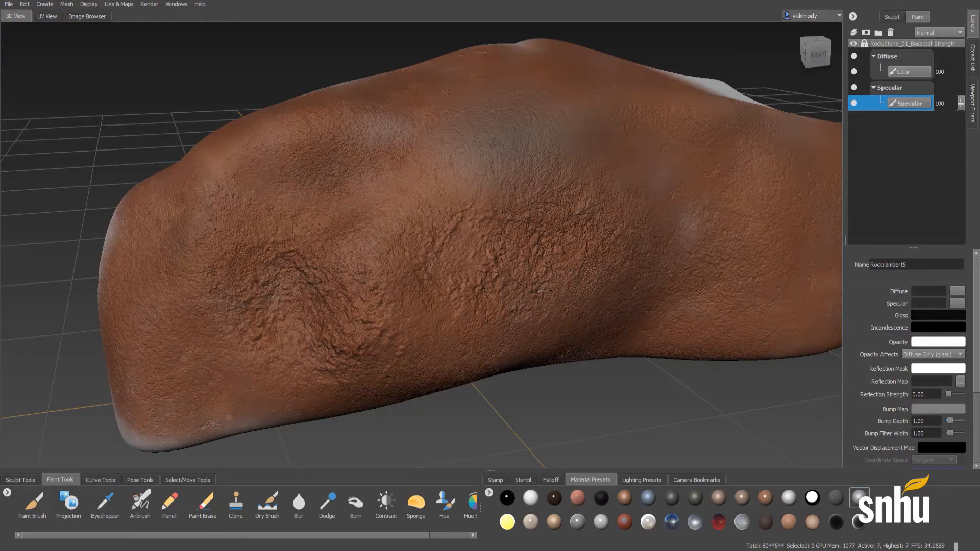
mouse_move(529, 247)
left_mouse_down("alt")
mouse_move(449, 248)
mouse_move(536, 248)
left_mouse_up("alt")
right_click_drag(536, 248, 740, 204, "alt")
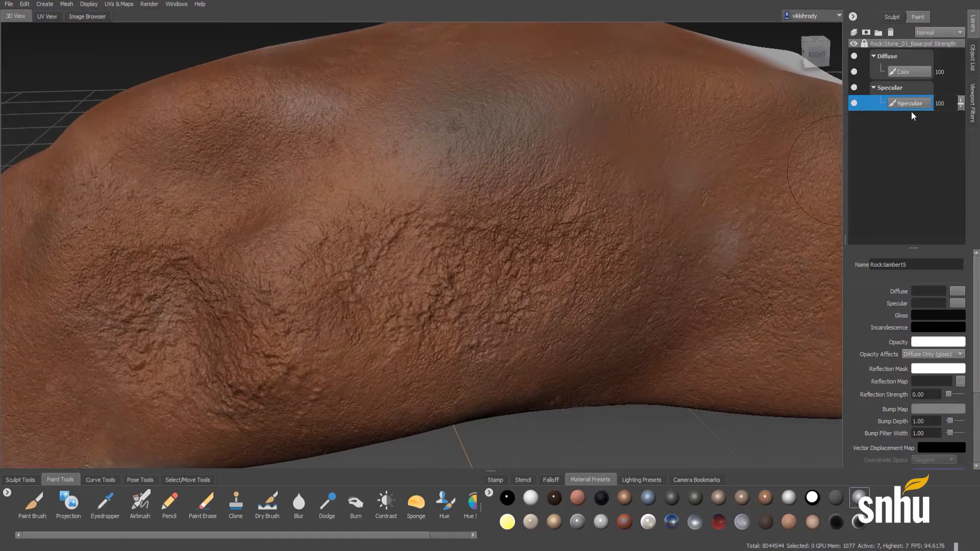
Step: Select the Specular paint layer of the rock and activate the Paint Brush
left_click(895, 90)
left_click(908, 103)
right_click_drag(438, 190, 412, 208, "alt")
left_click_drag(411, 208, 327, 214, "alt")
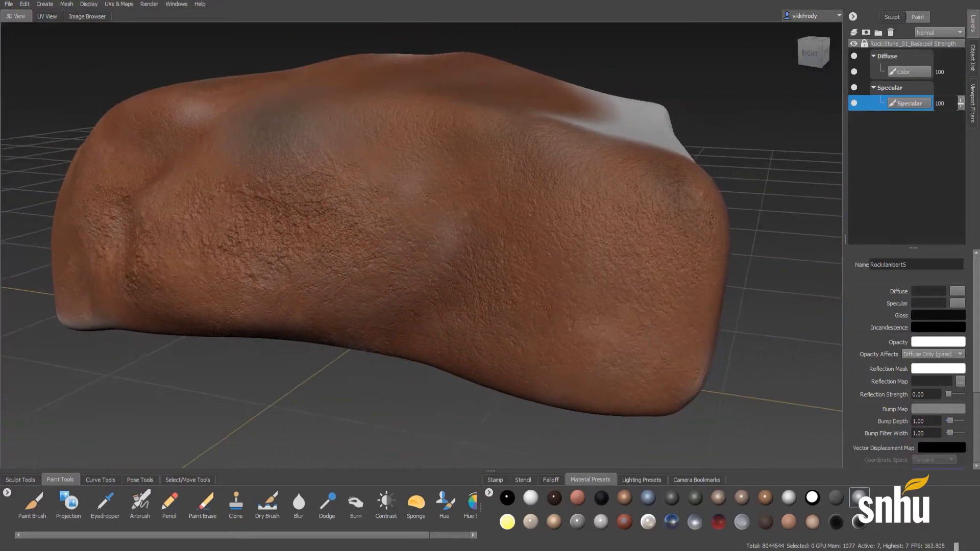
mouse_move(460, 245)
right_mouse_down("alt")
mouse_move(577, 296)
mouse_move(548, 296)
right_mouse_up("alt")
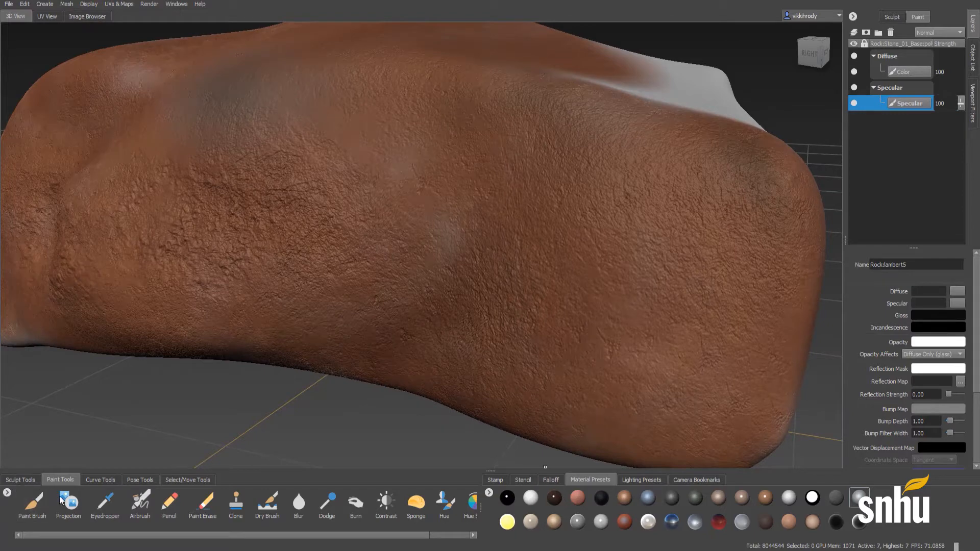
left_click(33, 503)
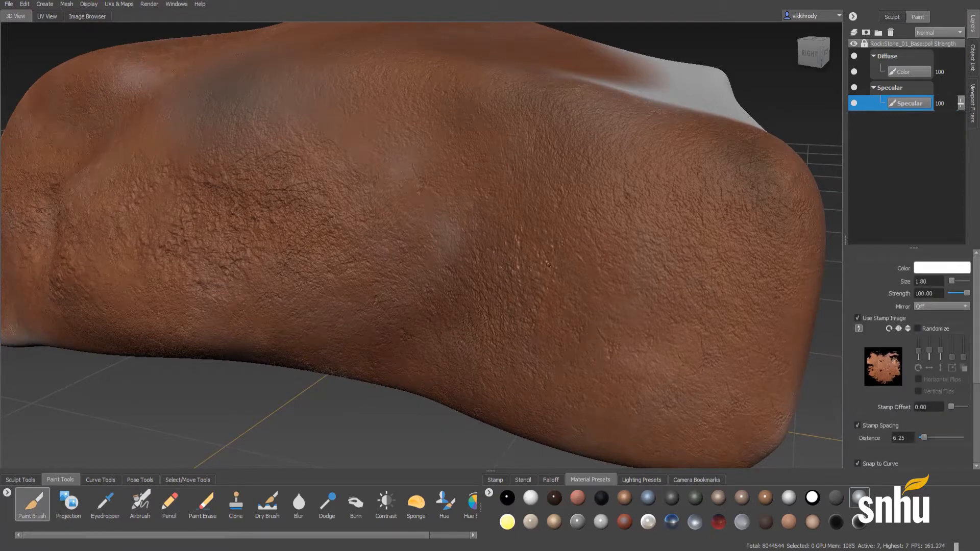
Step: Try a white specular stroke with the stamp image on the rock's side and undo it
mouse_move(620, 289)
left_mouse_down()
mouse_move(679, 219)
mouse_move(688, 274)
left_mouse_up()
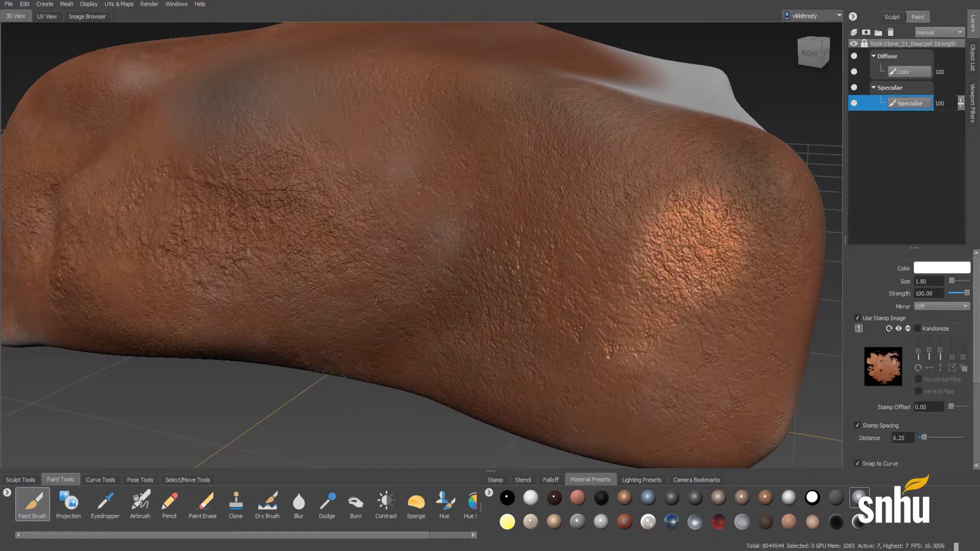
key("ctrl+z")
right_click_drag(686, 277, 707, 255, "alt")
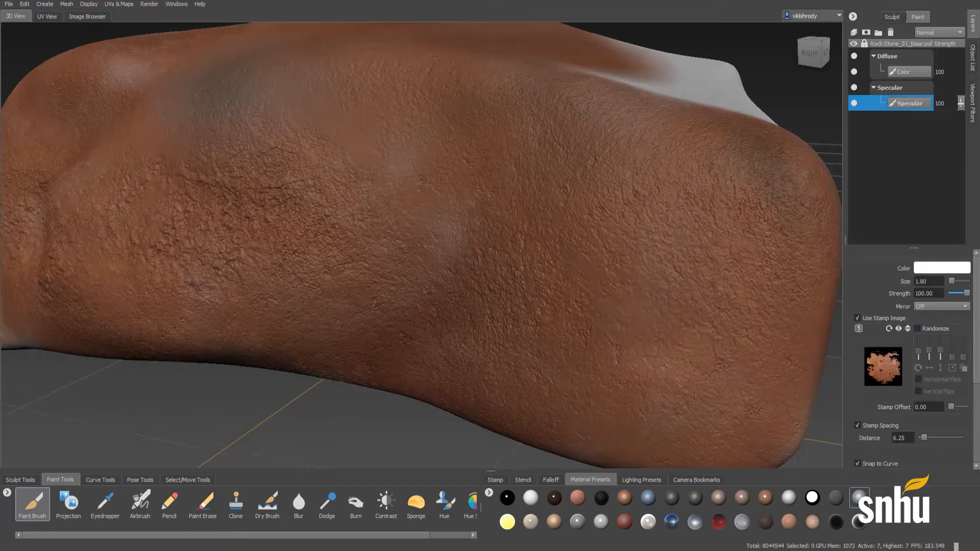
mouse_move(638, 225)
left_mouse_down("alt")
mouse_move(668, 209)
mouse_move(510, 245)
mouse_move(503, 276)
mouse_move(607, 237)
mouse_move(549, 253)
left_mouse_up("alt")
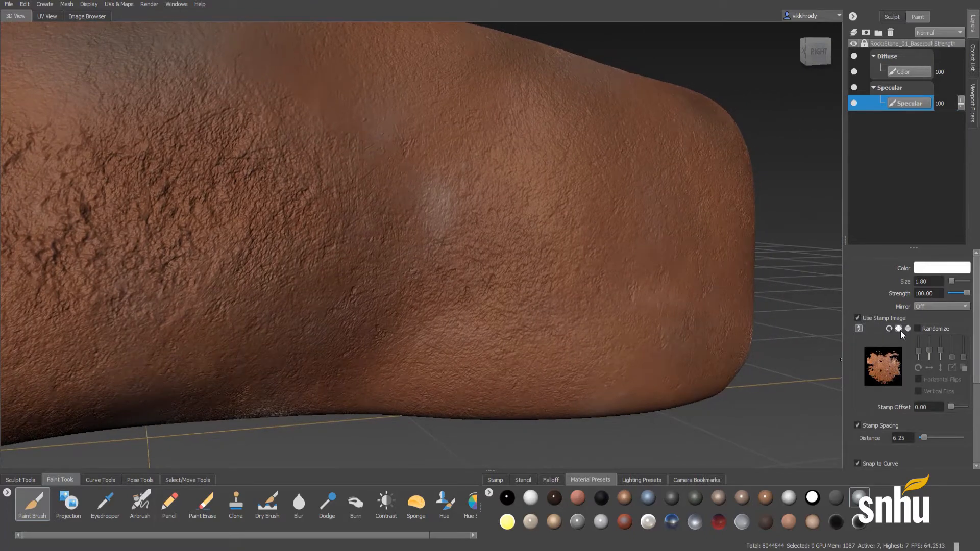
Step: Turn off the stamp image, paint a winding white specular stroke along the rock's side and inspect its shine
left_click(857, 318)
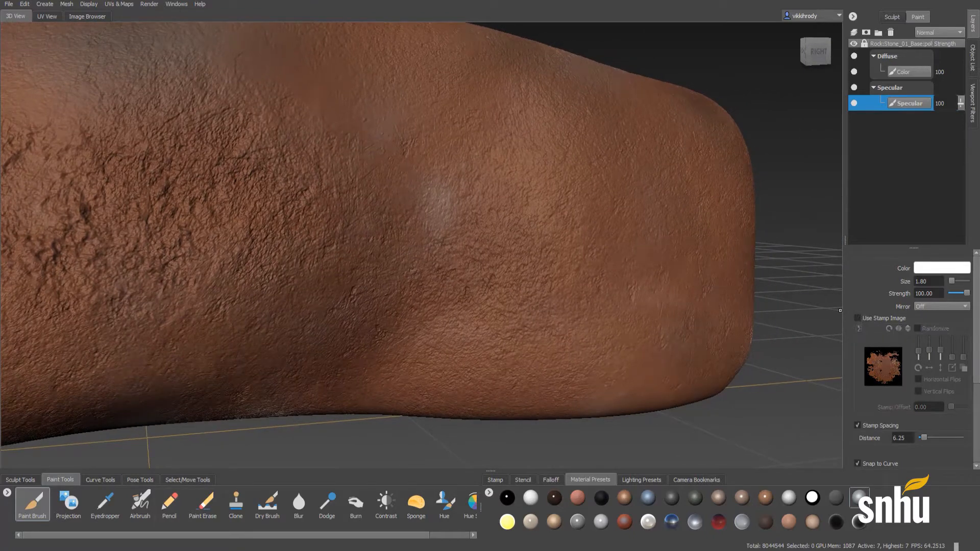
mouse_move(662, 239)
left_mouse_down()
mouse_move(663, 293)
mouse_move(649, 326)
mouse_move(566, 357)
mouse_move(475, 301)
mouse_move(421, 168)
mouse_move(295, 132)
mouse_move(118, 194)
mouse_move(97, 286)
mouse_move(251, 334)
left_mouse_up()
right_click_drag(324, 288, 245, 288, "alt")
left_click_drag(245, 288, 204, 319, "alt")
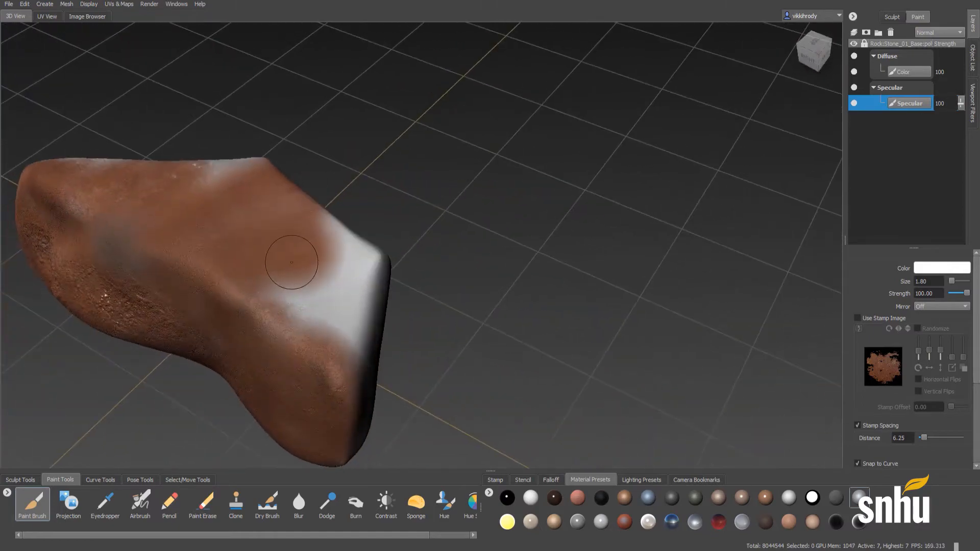
middle_click_drag(291, 259, 497, 230, "alt")
right_click_drag(498, 230, 536, 282, "alt")
mouse_move(422, 304)
left_mouse_down("alt")
mouse_move(566, 200)
mouse_move(659, 227)
mouse_move(597, 225)
mouse_move(587, 234)
mouse_move(597, 237)
mouse_move(585, 236)
left_mouse_up("alt")
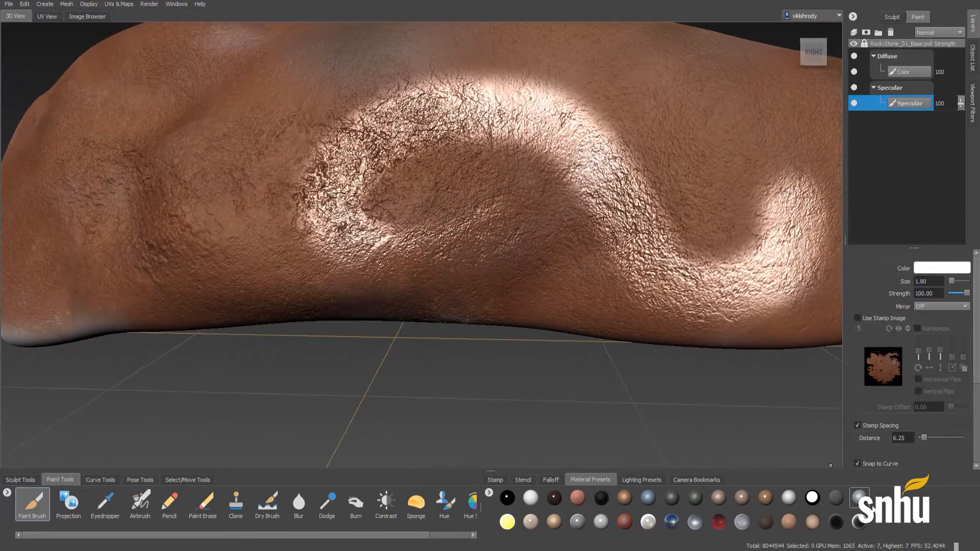
Step: Try the DefaultShiny preset on the rock, then replace it with the dark gray preset
left_click(761, 498)
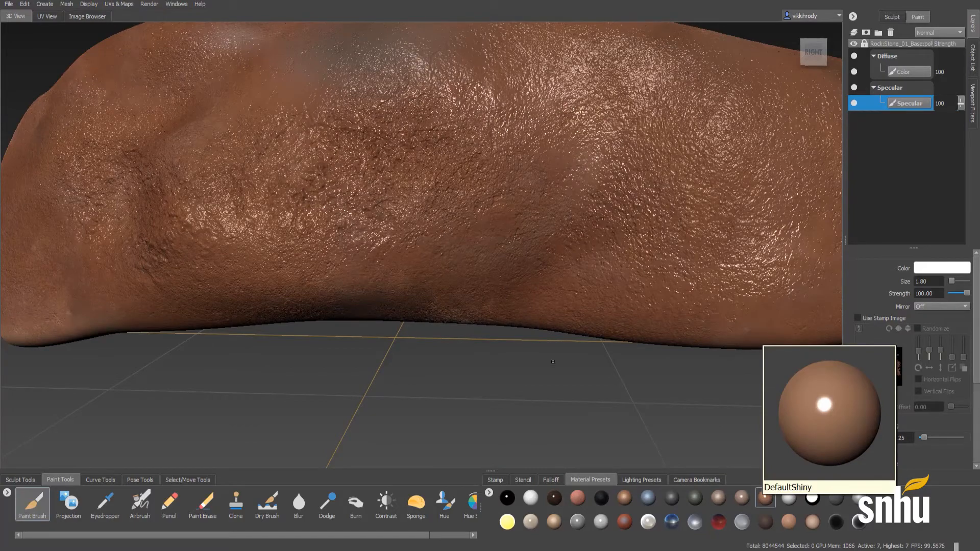
mouse_move(553, 362)
left_mouse_down("alt")
mouse_move(526, 361)
mouse_move(553, 359)
mouse_move(560, 368)
left_mouse_up("alt")
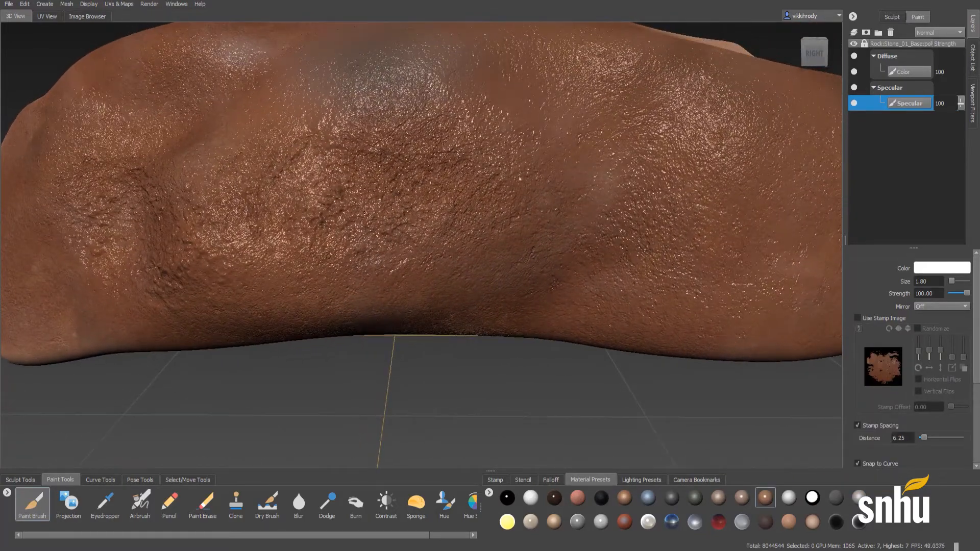
mouse_move(542, 271)
left_mouse_down("alt")
mouse_move(513, 263)
mouse_move(528, 269)
left_mouse_up("alt")
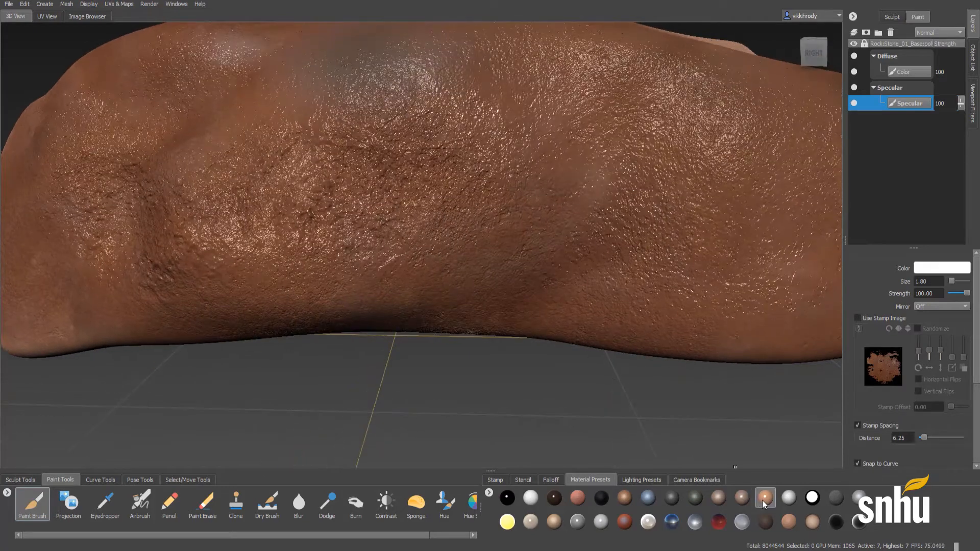
left_click(672, 502)
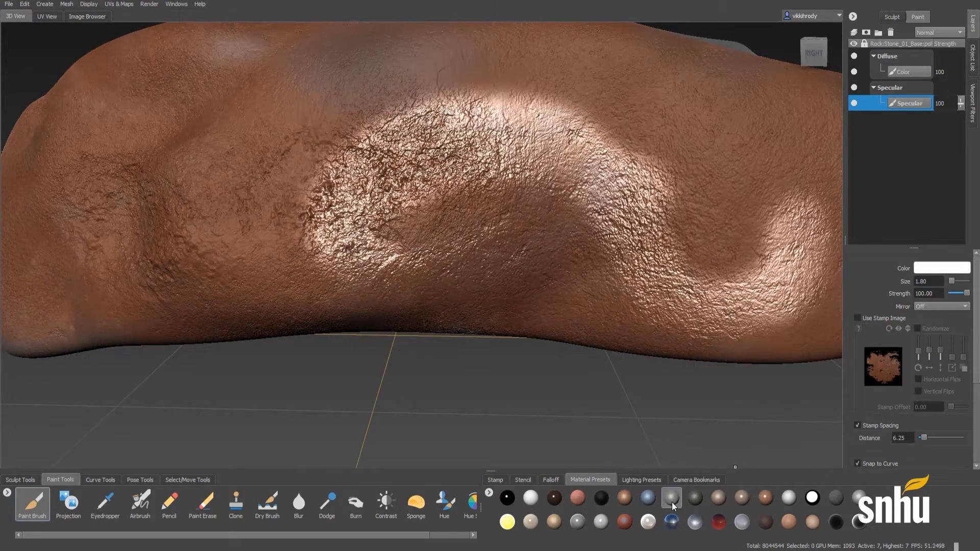
mouse_move(618, 404)
left_mouse_down("alt")
mouse_move(598, 397)
mouse_move(590, 378)
mouse_move(629, 416)
mouse_move(616, 403)
mouse_move(607, 411)
left_mouse_up("alt")
middle_click_drag(633, 235, 604, 241, "alt")
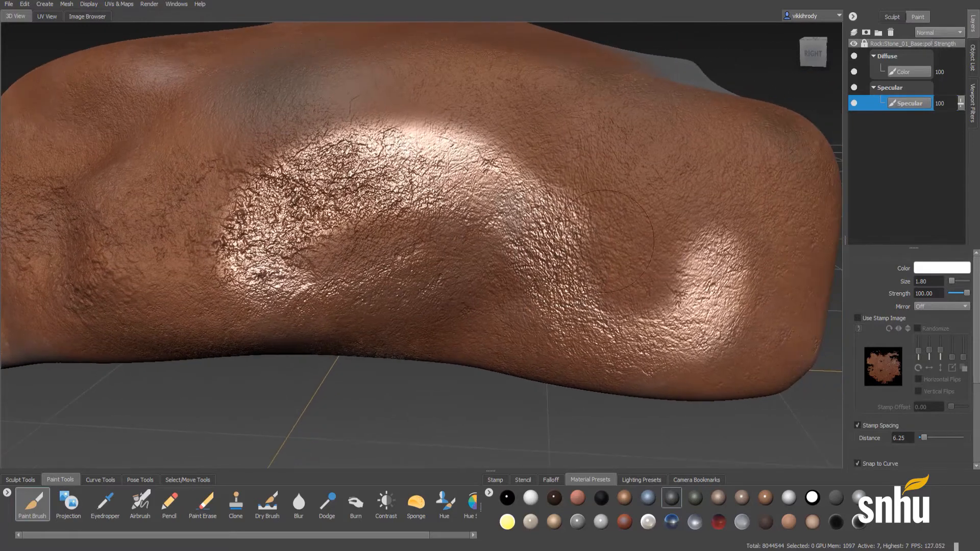
Step: Set the brush color to black and paint over part of the shiny specular stroke on the rock's side
left_click(936, 269)
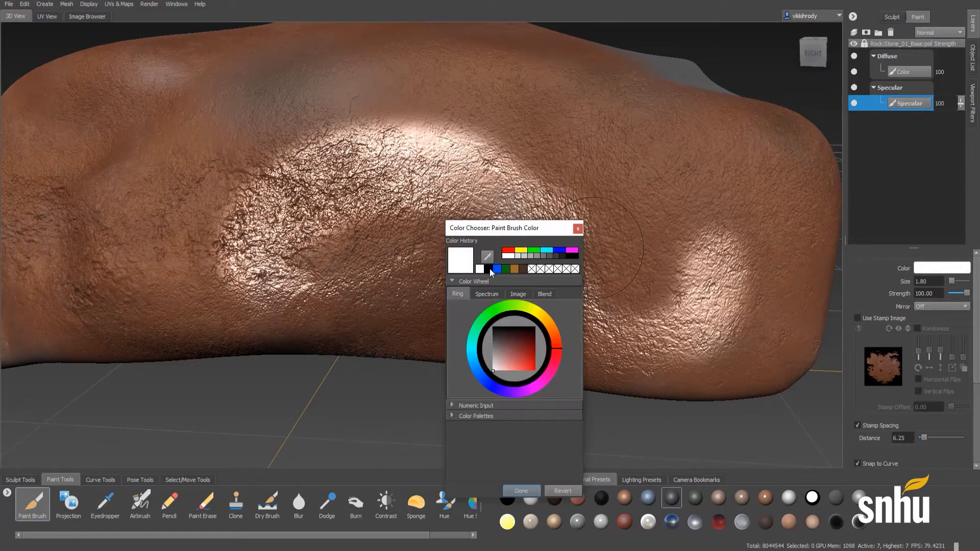
left_click(489, 269)
left_click_drag(526, 184, 462, 204)
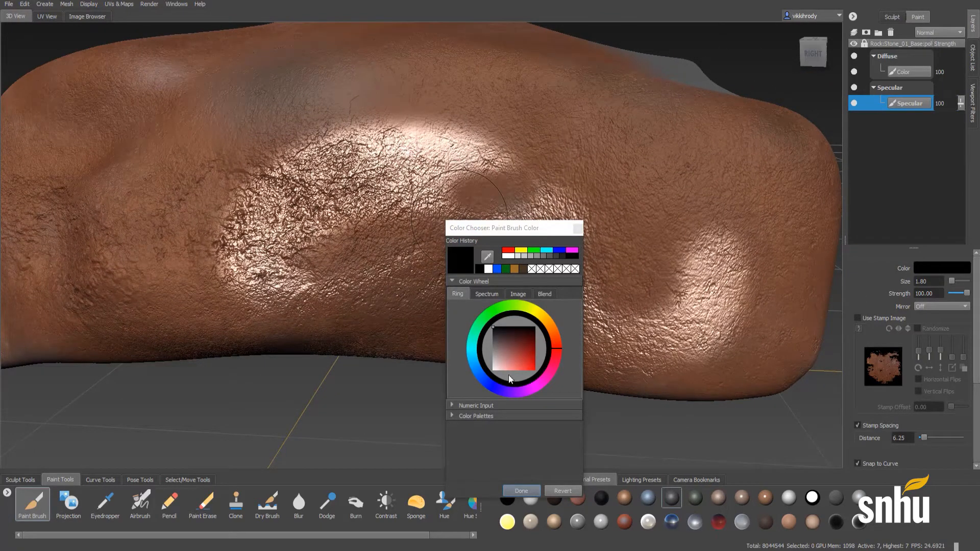
left_click(530, 491)
mouse_move(508, 265)
left_mouse_down()
mouse_move(449, 219)
mouse_move(332, 161)
mouse_move(364, 165)
mouse_move(240, 255)
mouse_move(321, 293)
left_mouse_up()
Step: Enlarge the brush to size 4.79 and paint black over the remaining shiny areas on the rock's side
right_click_drag(322, 294, 289, 263, "alt")
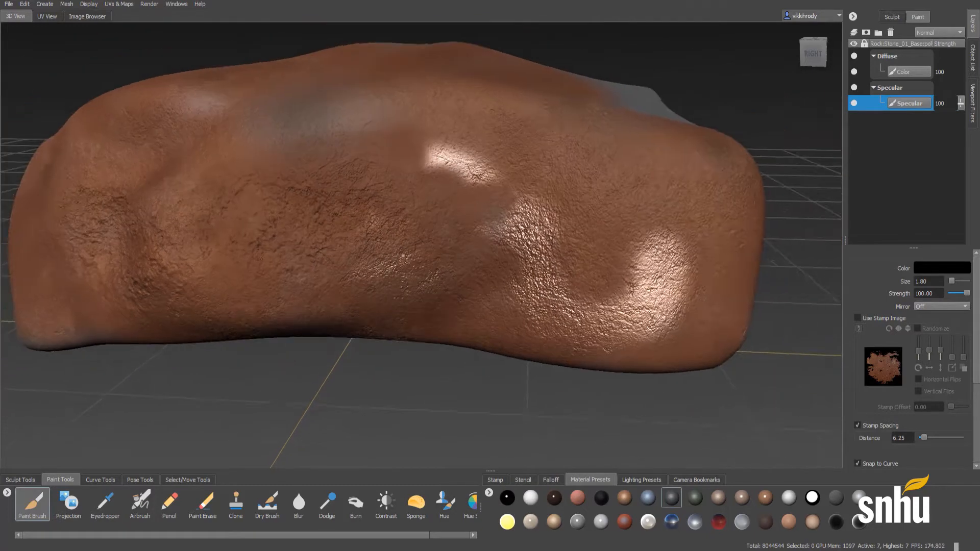
left_click_drag(288, 263, 424, 259, "alt")
key("b")
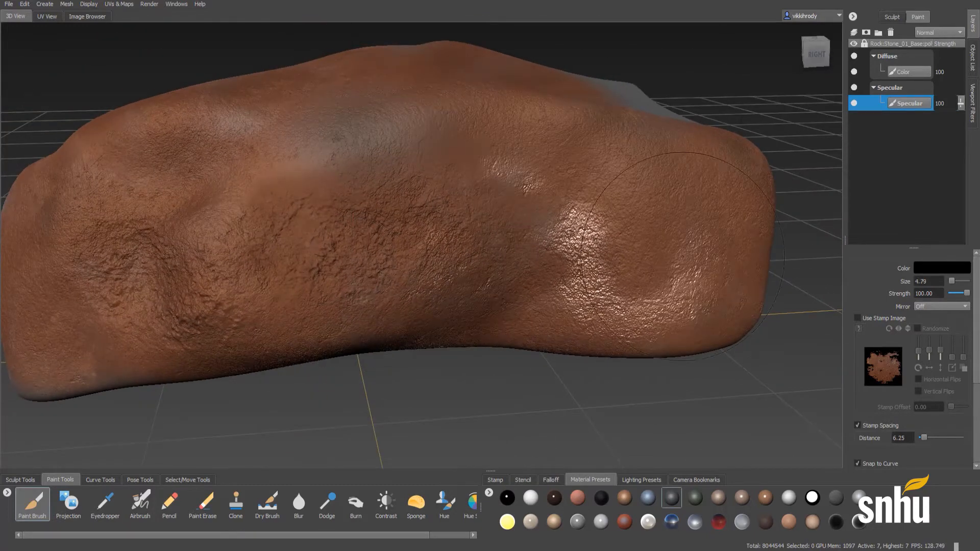
mouse_move(692, 258)
left_mouse_down()
mouse_move(643, 299)
mouse_move(505, 144)
mouse_move(211, 189)
left_mouse_up()
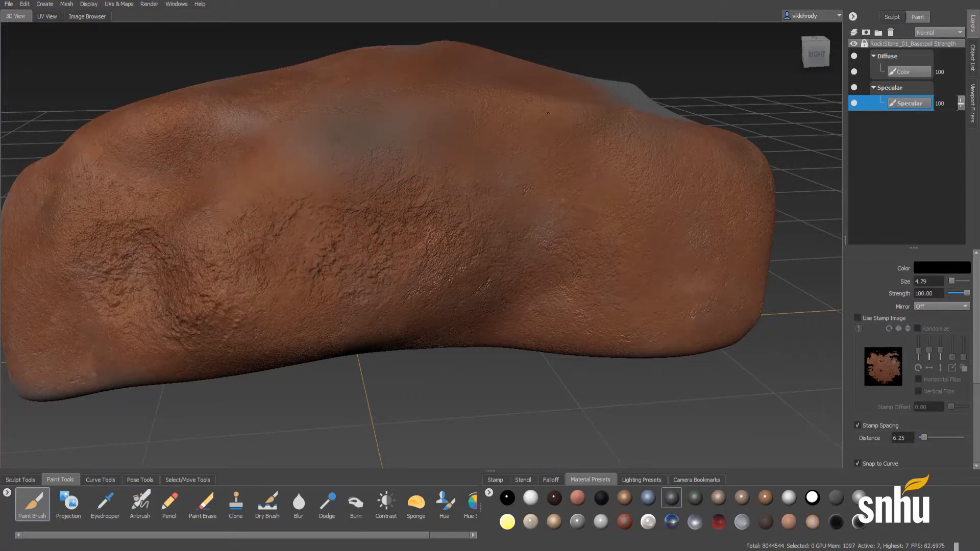
mouse_move(548, 114)
left_mouse_down()
mouse_move(136, 153)
mouse_move(385, 182)
left_mouse_up()
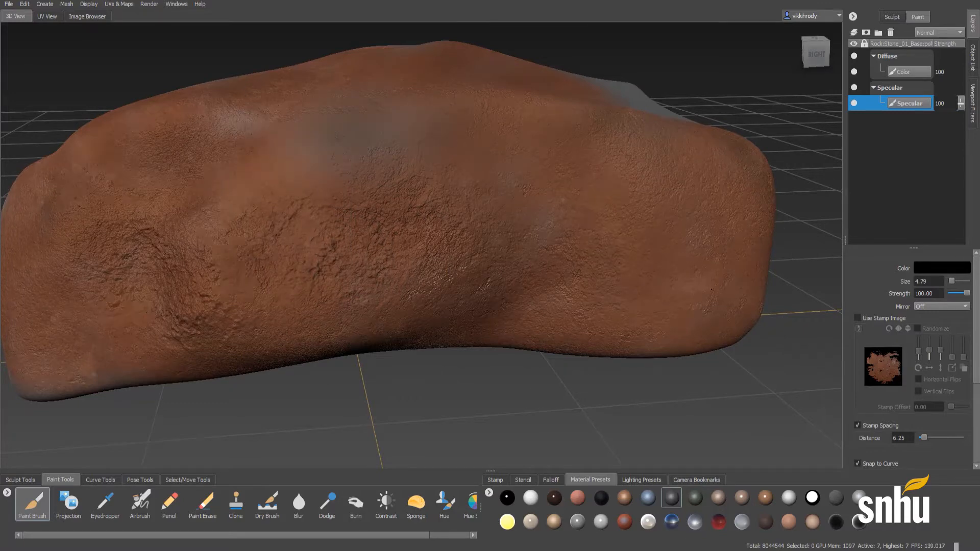
Step: Paint black specular over the unpainted gray back and underside of the rock
scroll(440, 234, "down", 5)
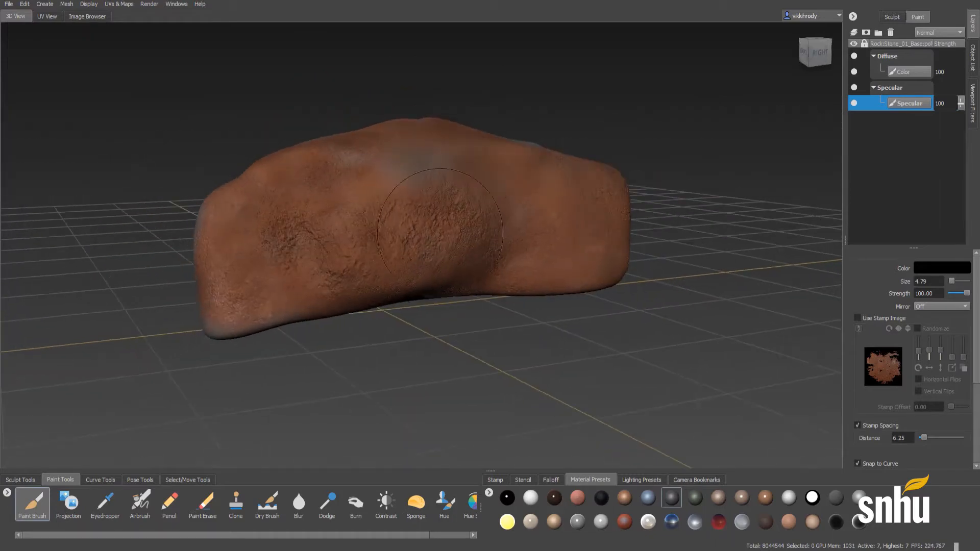
mouse_move(476, 128)
left_mouse_down("alt")
mouse_move(556, 134)
mouse_move(602, 169)
mouse_move(623, 287)
mouse_move(476, 168)
mouse_move(538, 177)
left_mouse_up("alt")
scroll(538, 177, "up", 2)
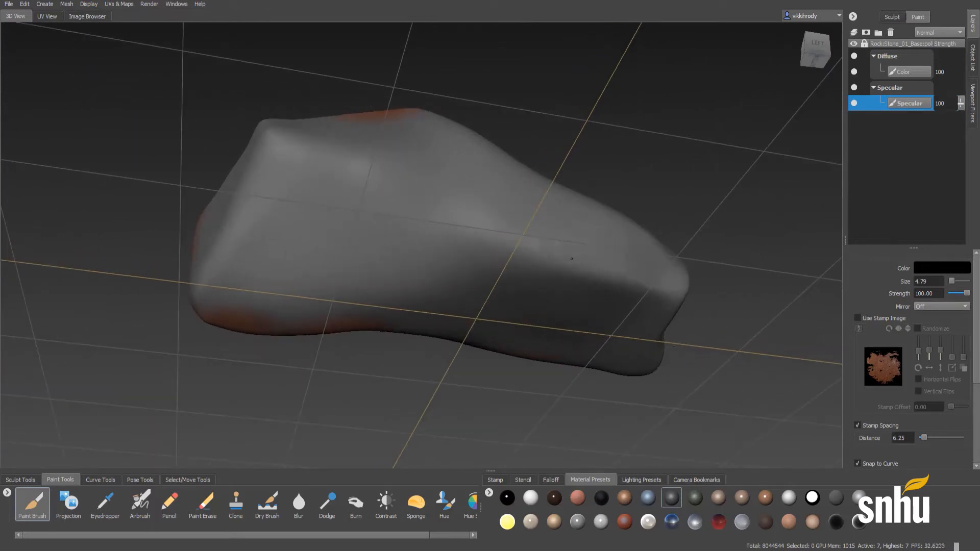
left_click_drag(572, 259, 287, 150)
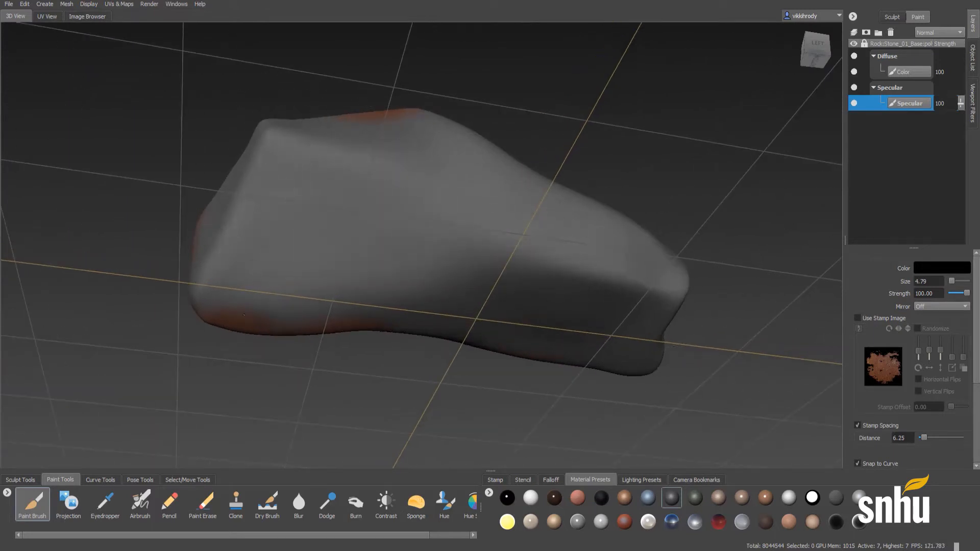
left_click_drag(350, 197, 458, 203, "alt")
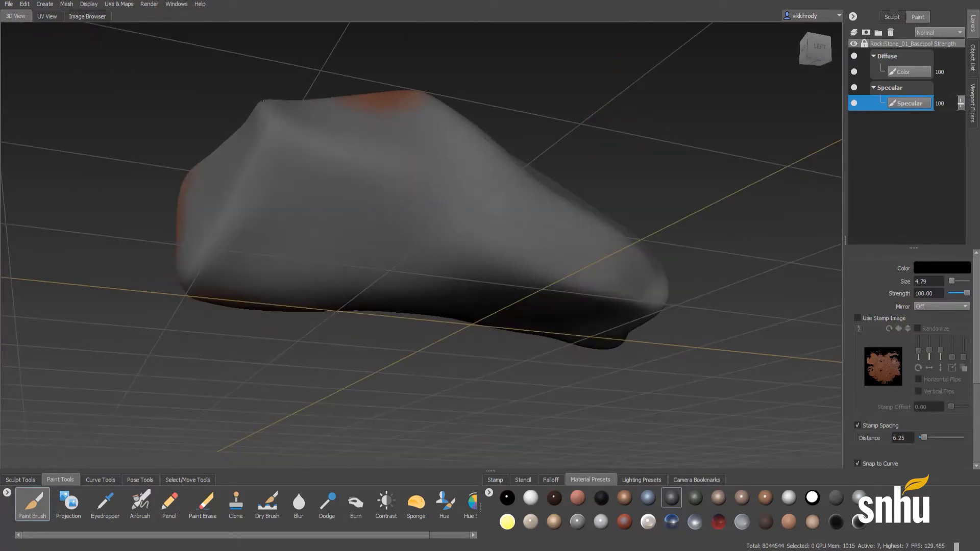
Step: Inspect the rock from several sides and set the paint brush color to white
left_click_drag(528, 186, 423, 309, "alt")
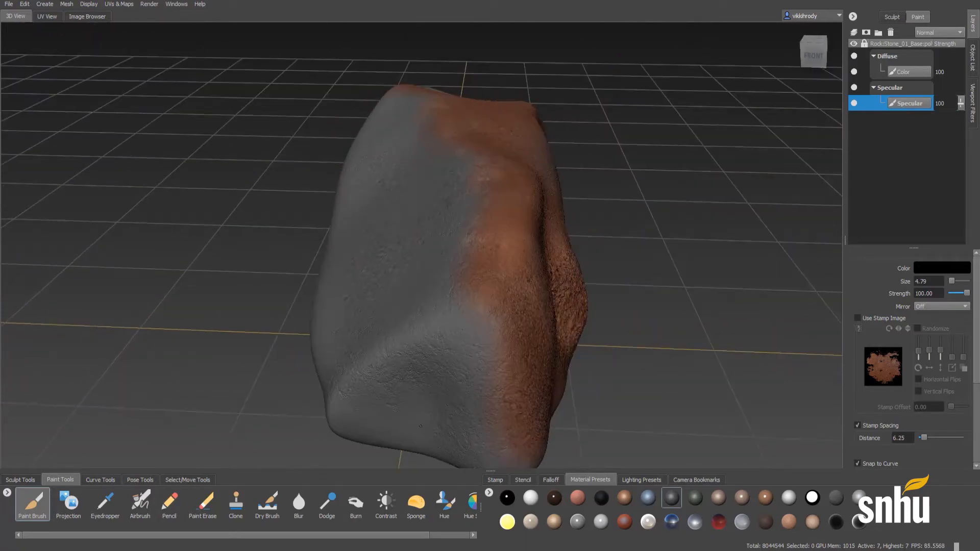
mouse_move(421, 425)
left_mouse_down("alt")
mouse_move(415, 152)
mouse_move(319, 127)
left_mouse_up("alt")
right_click_drag(388, 204, 434, 255, "alt")
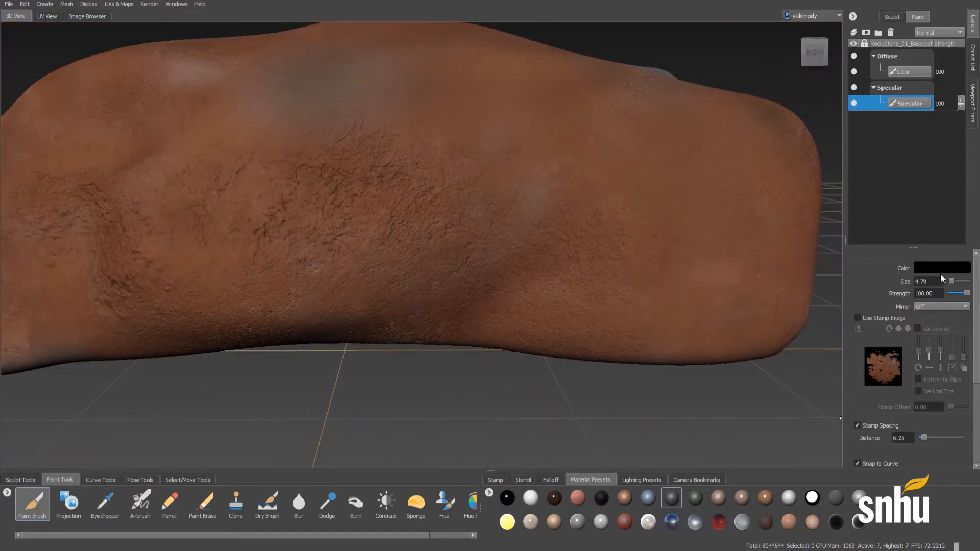
left_click(936, 269)
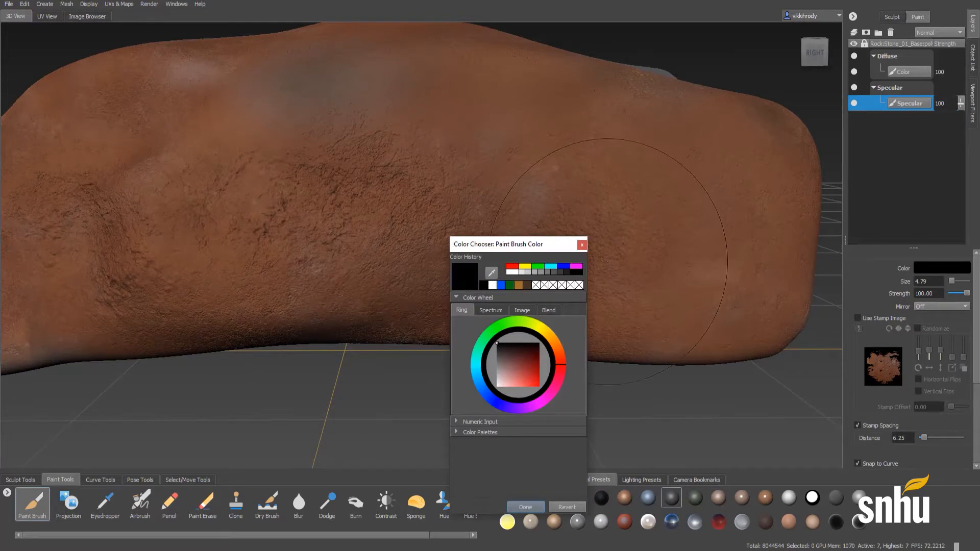
left_click(491, 286)
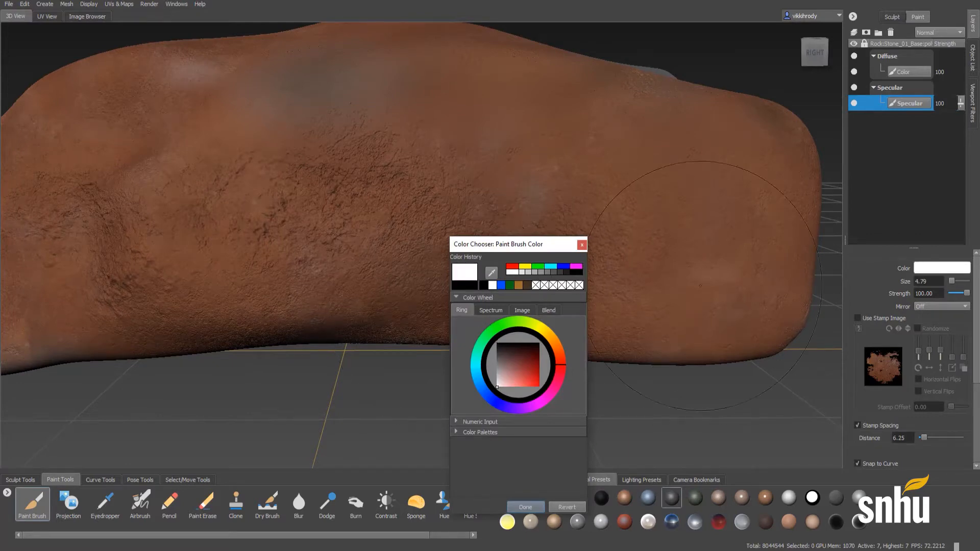
Step: Finish choosing the white brush color, enable the stamp image and select the white cloud-like splatter stamp
left_click(869, 319)
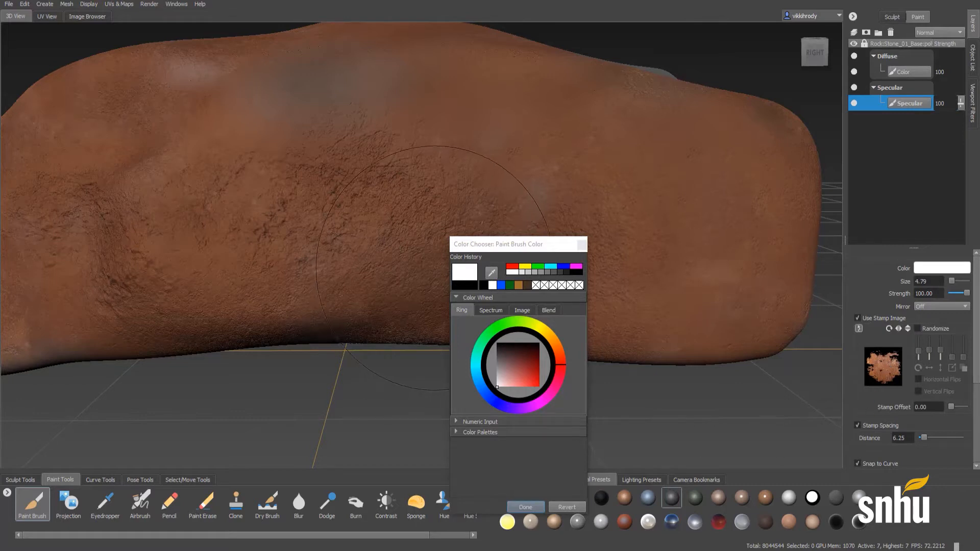
left_click(525, 507)
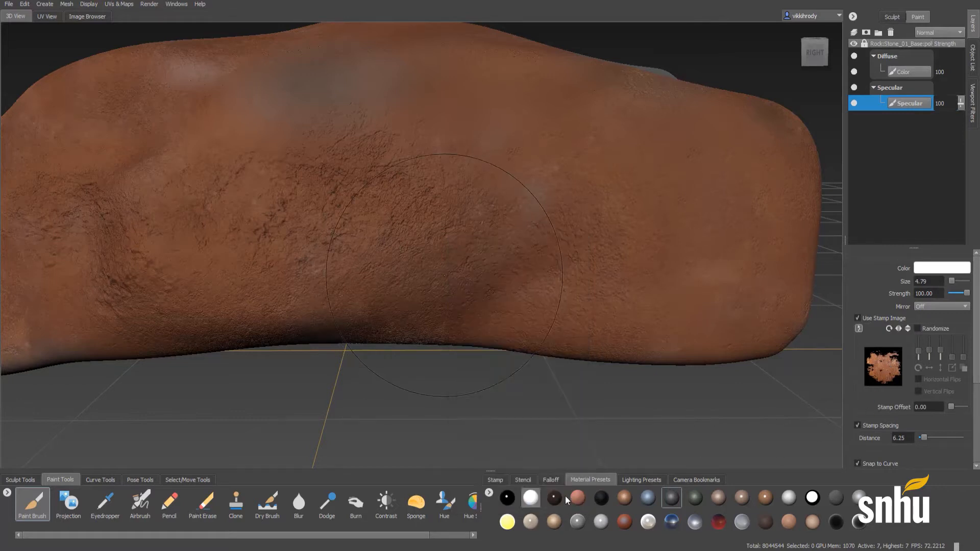
left_click(501, 481)
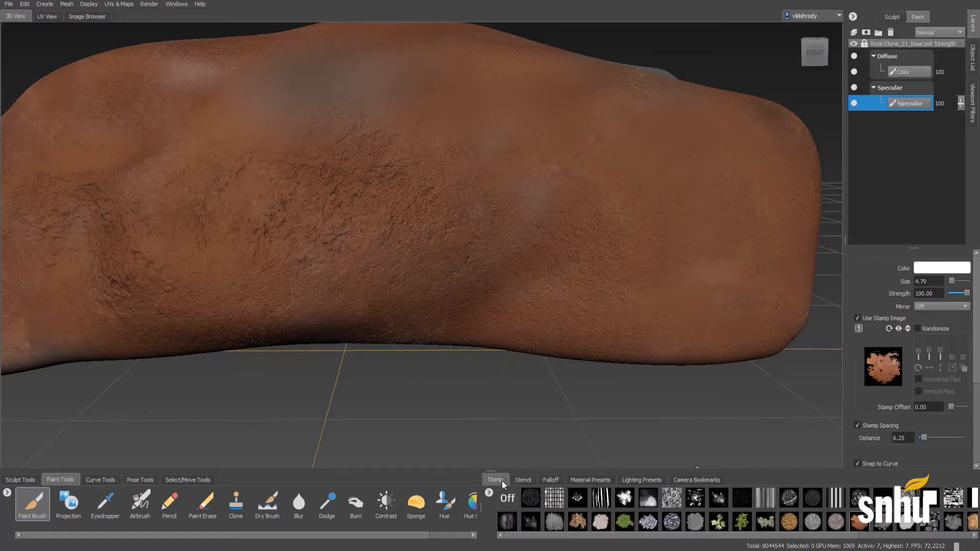
left_click(629, 503)
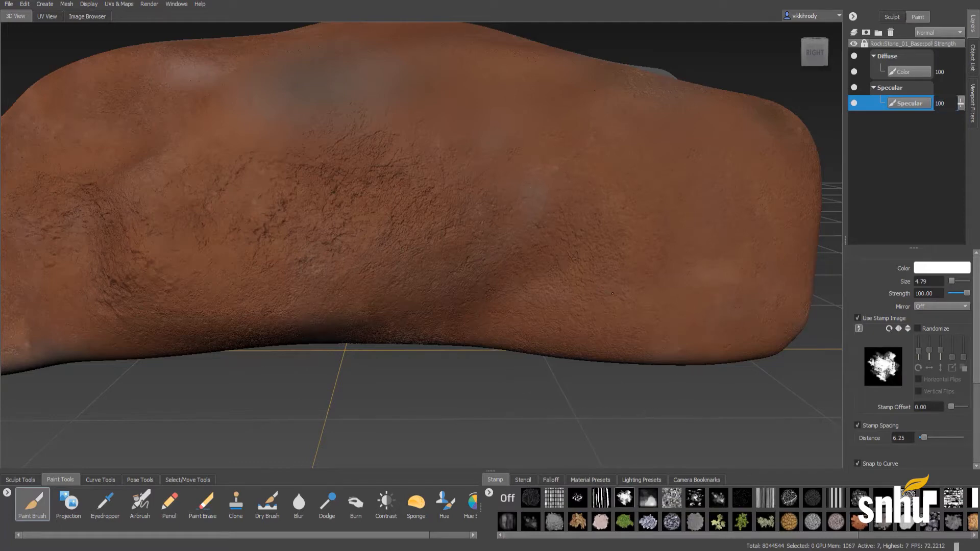
Step: Stamp two white specular patches at strength 100 on the rock's side, one low and one on the upper middle
left_click(612, 293)
mouse_move(594, 285)
left_mouse_down("alt")
mouse_move(562, 245)
mouse_move(653, 281)
left_mouse_up("alt")
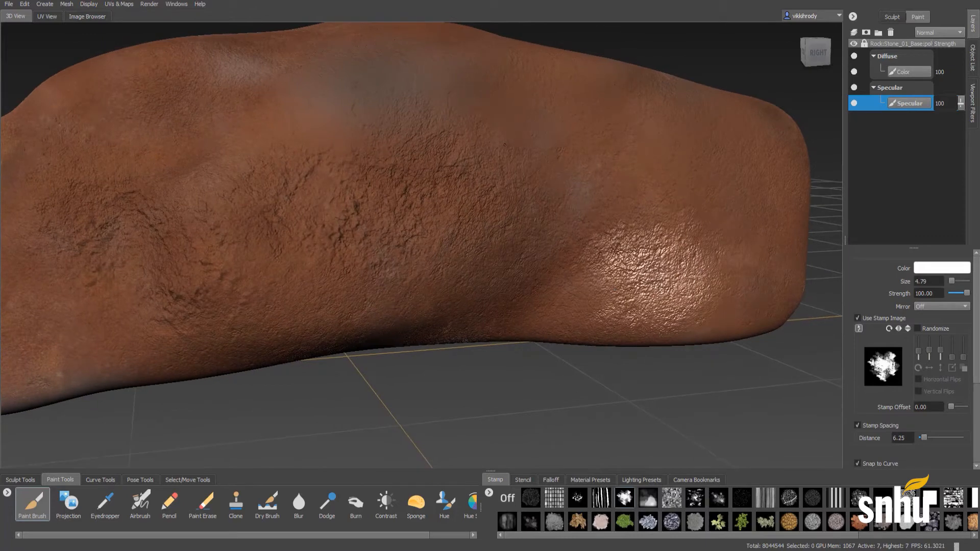
left_click(504, 145)
mouse_move(612, 168)
left_mouse_down("alt")
mouse_move(562, 176)
mouse_move(558, 209)
left_mouse_up("alt")
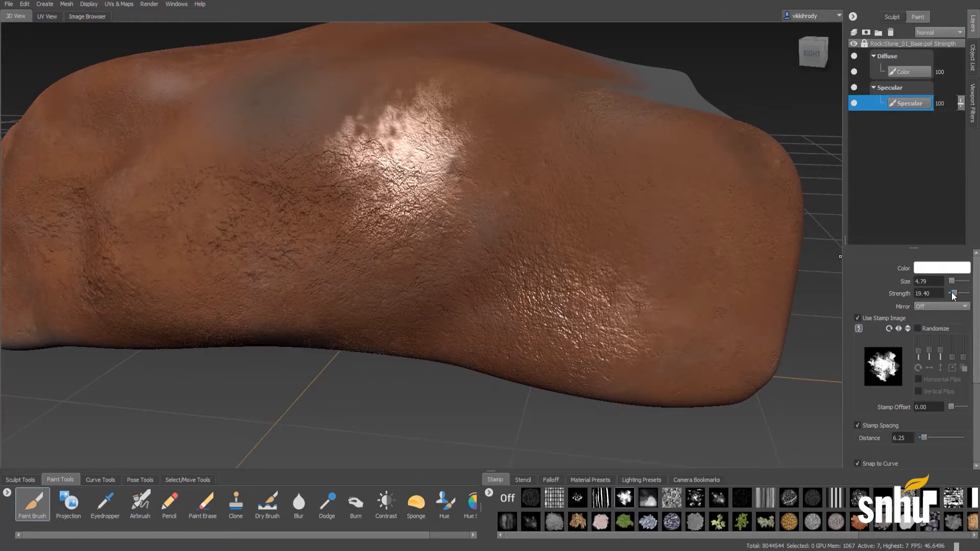
Step: Lower the brush strength to 16.10 and paint faint white specular splatters on the rock's side
left_click_drag(668, 183, 699, 204)
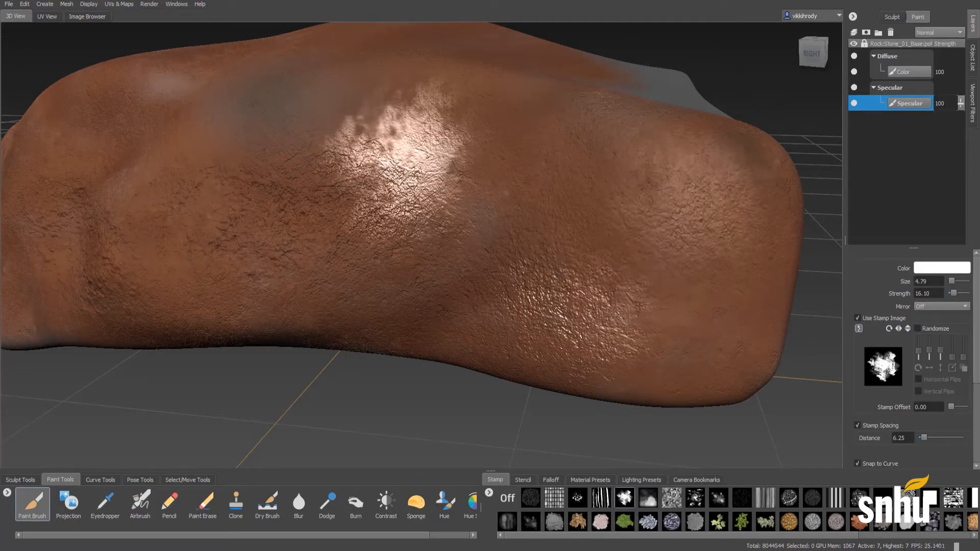
right_click_drag(699, 204, 620, 219, "alt")
mouse_move(620, 220)
left_mouse_down("alt")
mouse_move(632, 228)
mouse_move(351, 175)
left_mouse_up("alt")
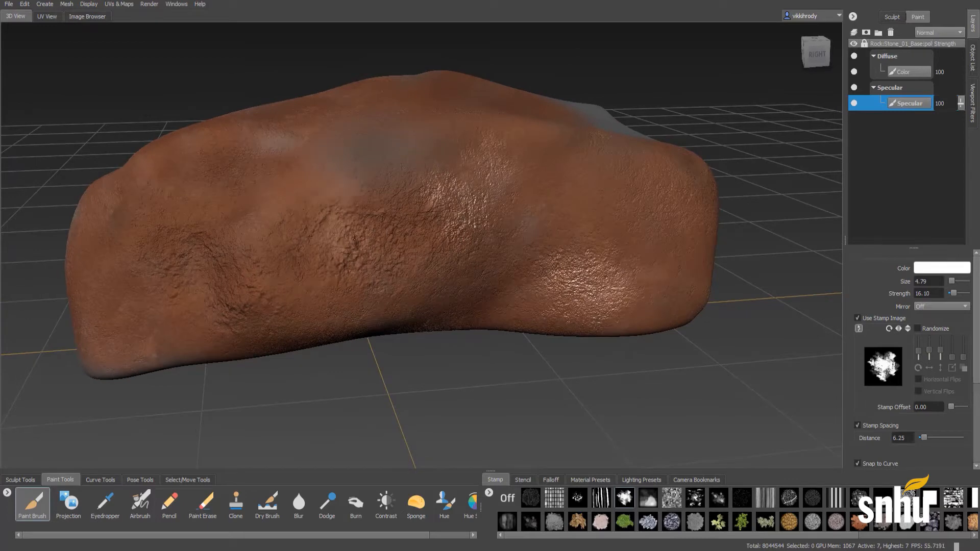
right_click_drag(338, 291, 405, 280, "alt")
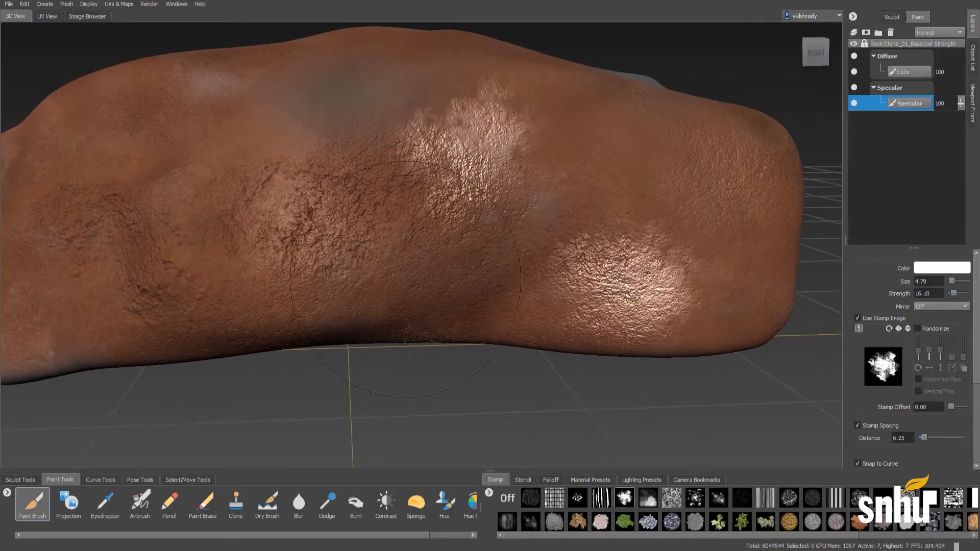
Step: Select the sparser speckled splatter stamp, raise the strength to 100 and set the brush color to light gray
left_click(719, 496)
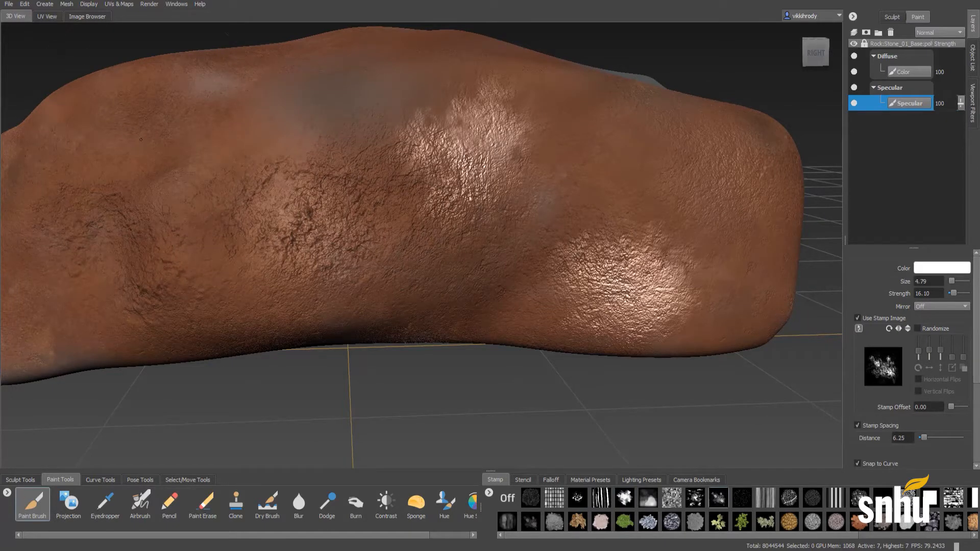
left_click_drag(158, 158, 235, 161, "alt")
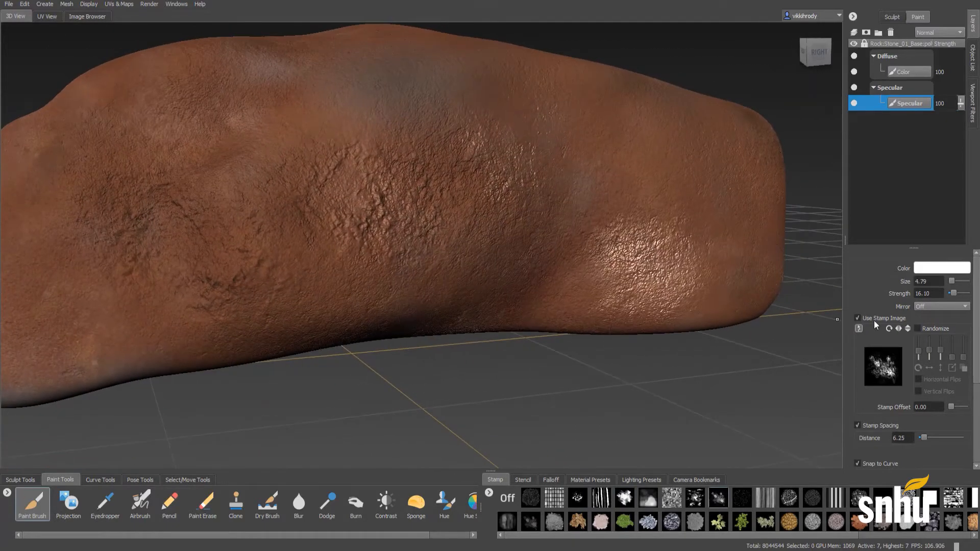
left_click_drag(957, 293, 967, 293)
left_click(938, 269)
left_click_drag(503, 400, 500, 394)
left_click(529, 523)
Step: Paint light gray speckled specular over the middle and far end of the rock's side
right_click_drag(373, 275, 338, 298, "alt")
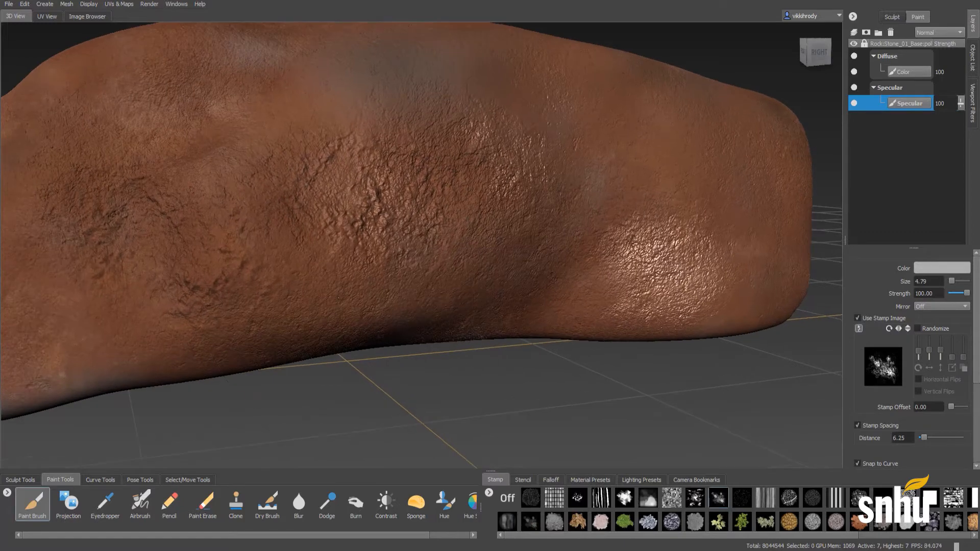
left_click_drag(432, 233, 462, 173)
right_click_drag(462, 173, 398, 194, "alt")
middle_click_drag(357, 214, 600, 243, "alt")
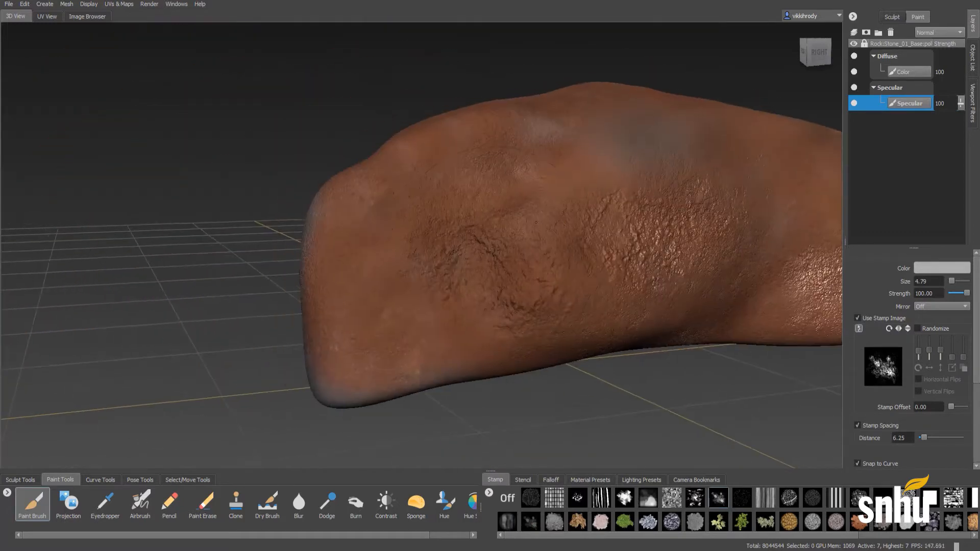
mouse_move(459, 256)
left_mouse_down()
mouse_move(429, 299)
mouse_move(379, 270)
mouse_move(352, 291)
mouse_move(318, 219)
left_mouse_up()
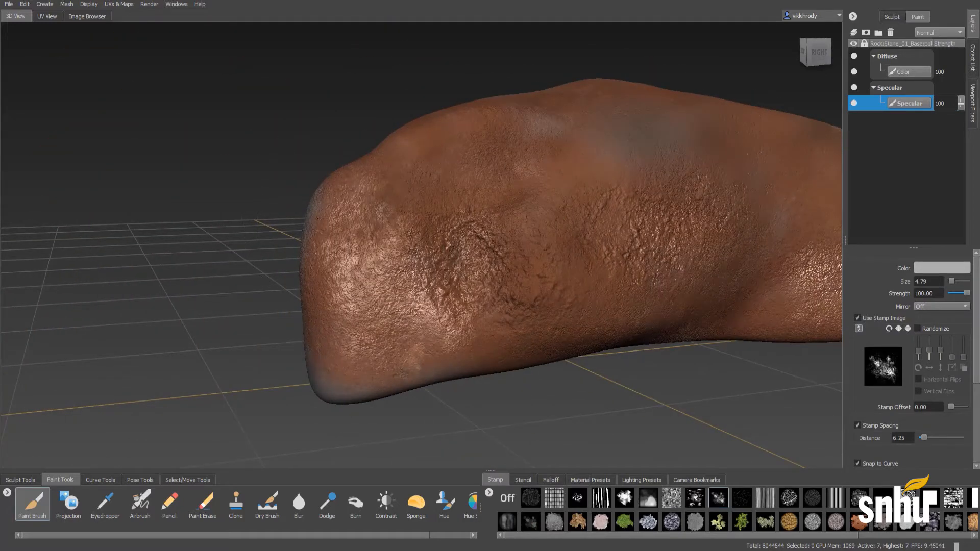
Step: Stamp light gray specular speckles on the rock's gray back, including a larger patch with brush size 11.46
left_click_drag(310, 345, 511, 233, "alt")
left_click(488, 240)
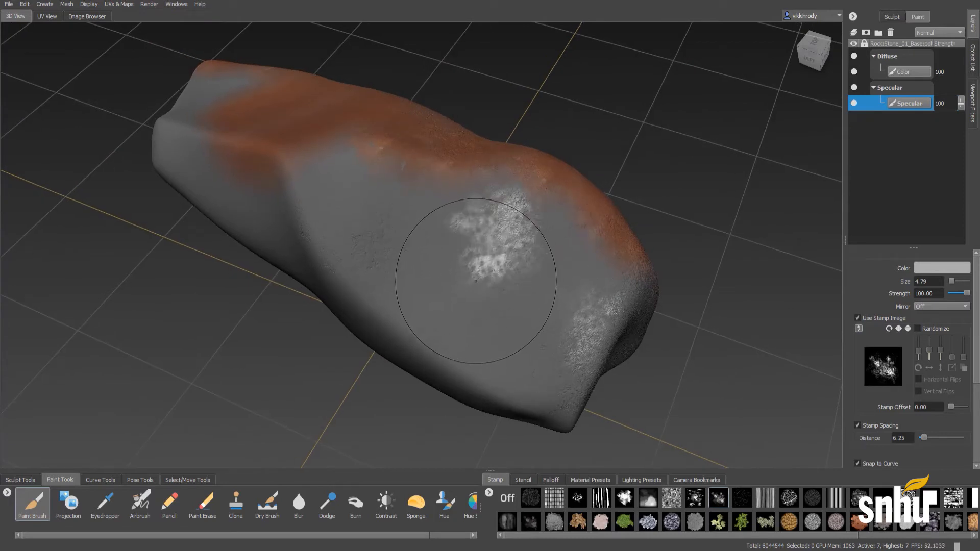
mouse_move(471, 262)
left_mouse_down("alt")
mouse_move(530, 284)
mouse_move(550, 247)
left_mouse_up("alt")
left_click(443, 238)
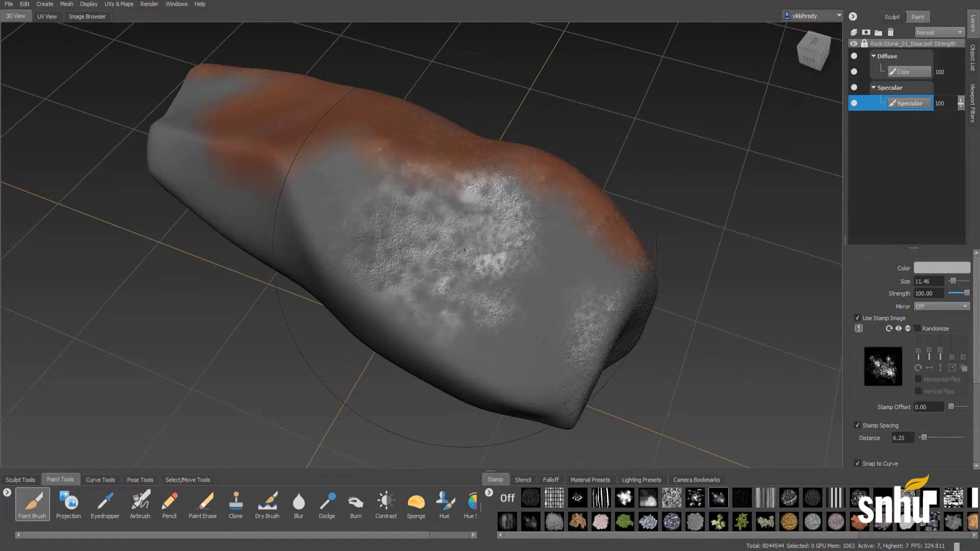
Step: Return to the painted side of the rock and apply the dark brown material preset
mouse_move(531, 306)
left_mouse_down("alt")
mouse_move(567, 288)
mouse_move(548, 326)
mouse_move(468, 298)
mouse_move(490, 294)
mouse_move(535, 308)
mouse_move(435, 260)
mouse_move(332, 266)
mouse_move(449, 265)
mouse_move(445, 245)
mouse_move(383, 225)
left_mouse_up("alt")
middle_click_drag(367, 330, 426, 276, "alt")
left_click_drag(463, 286, 637, 266, "alt")
middle_click_drag(638, 265, 735, 292, "alt")
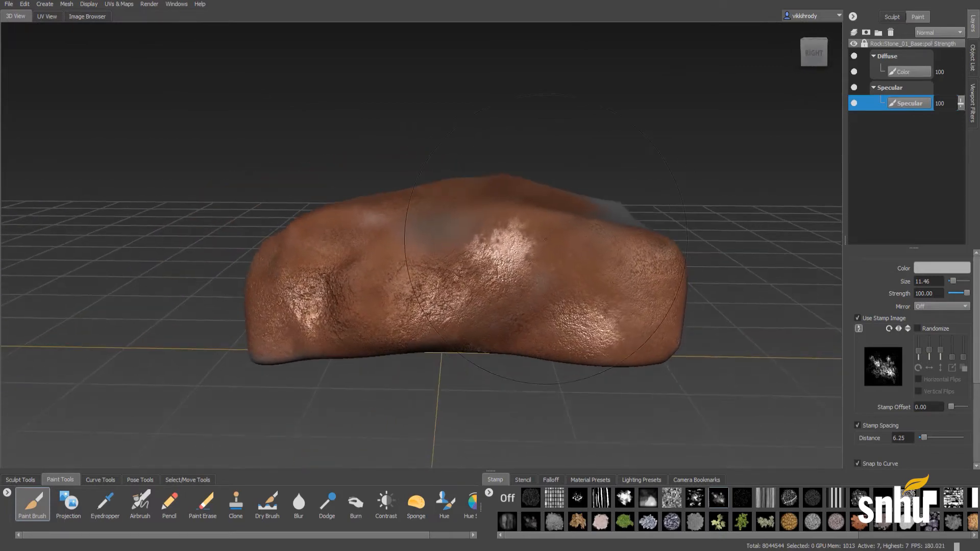
right_click_drag(734, 292, 796, 306, "alt")
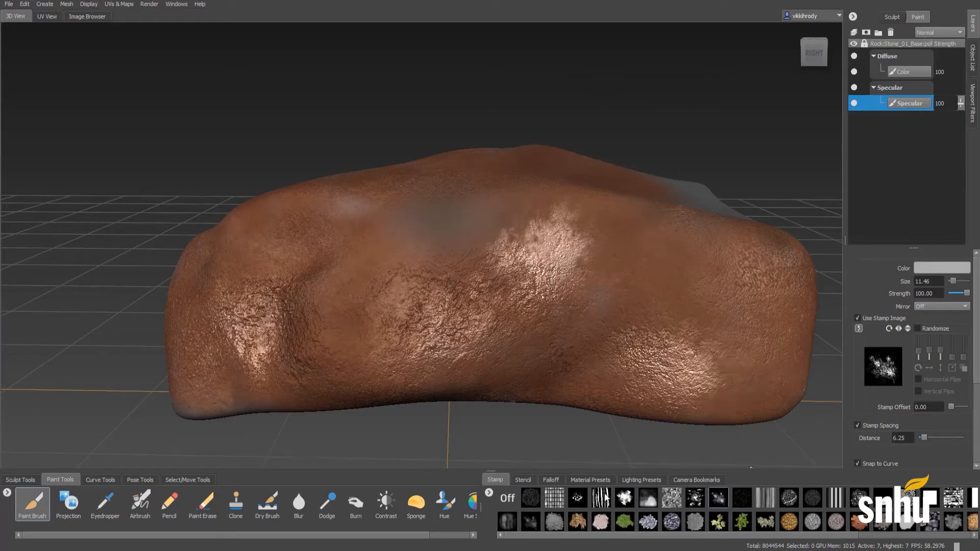
left_click(594, 478)
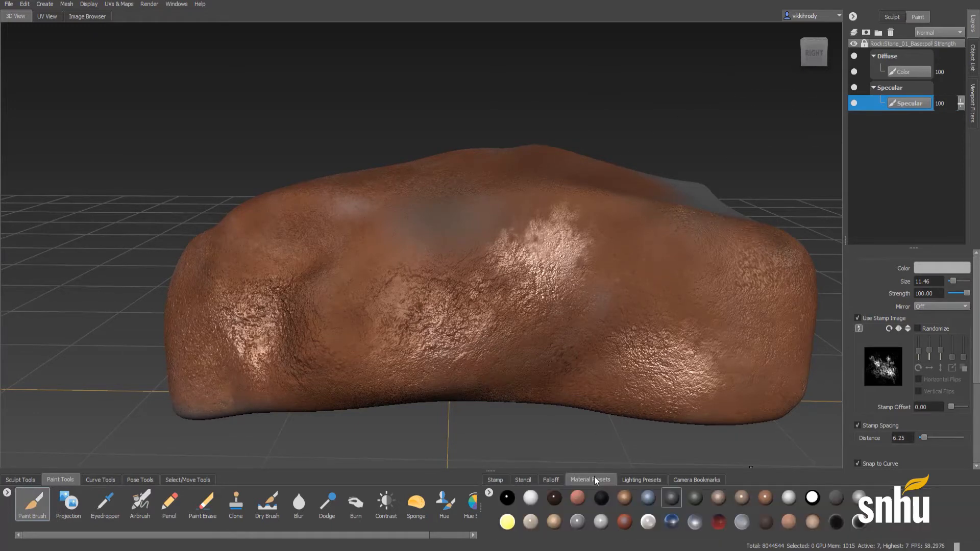
left_click(554, 496)
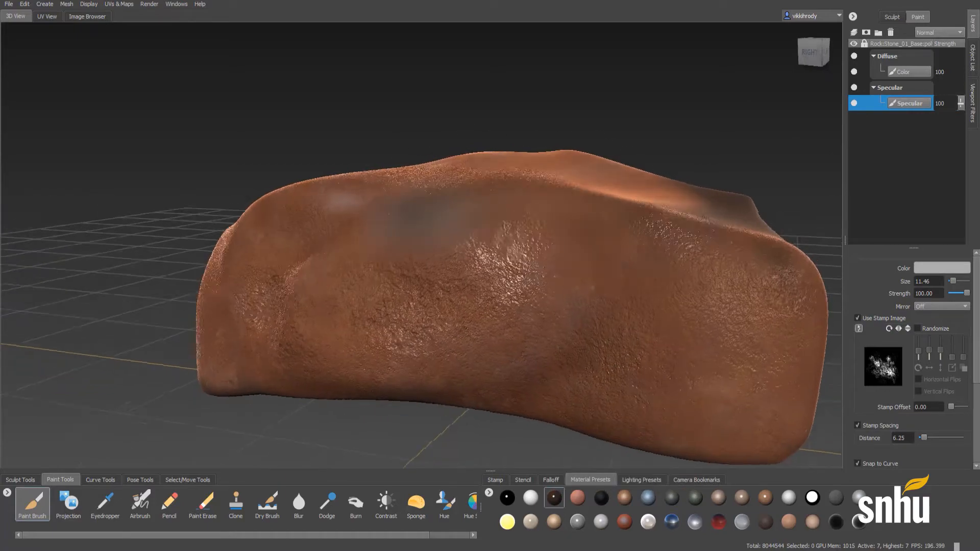
Step: Reduce the brush to size 4.03 and paint light gray specular speckles on the middle of the rock's side
left_click_drag(466, 328, 503, 327, "alt")
right_click_drag(503, 326, 564, 333, "alt")
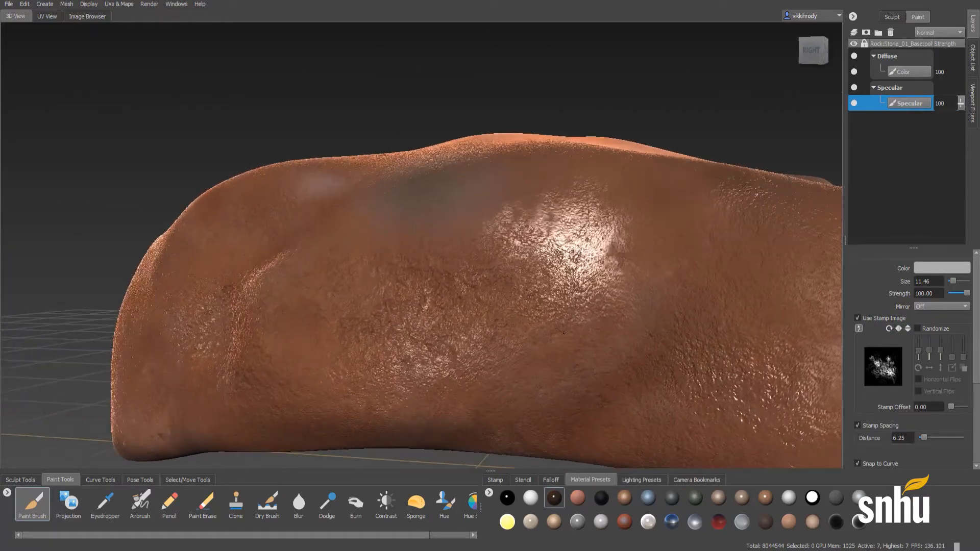
left_click_drag(564, 333, 483, 329, "alt")
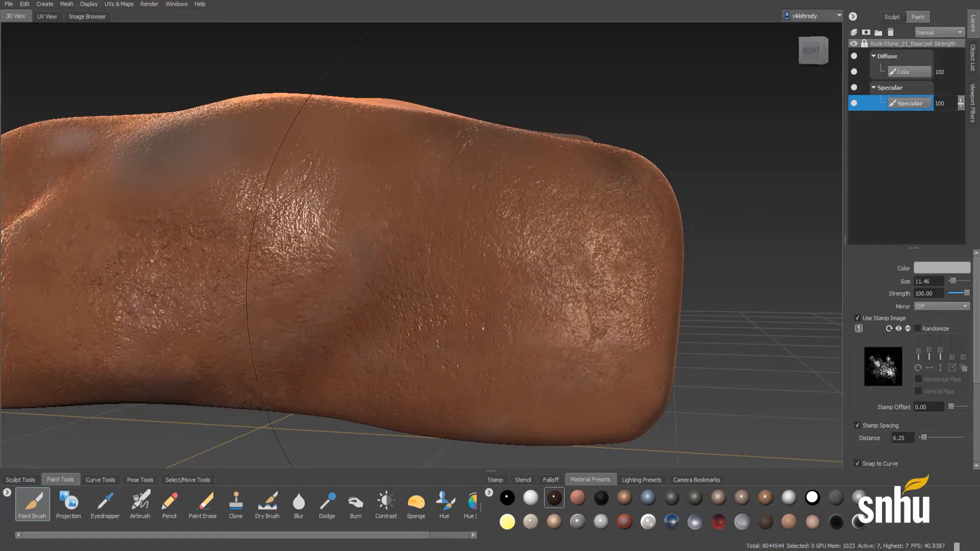
right_click_drag(483, 329, 403, 322, "alt")
mouse_move(403, 321)
left_mouse_down("alt")
mouse_move(423, 301)
mouse_move(342, 323)
left_mouse_up("alt")
key("b")
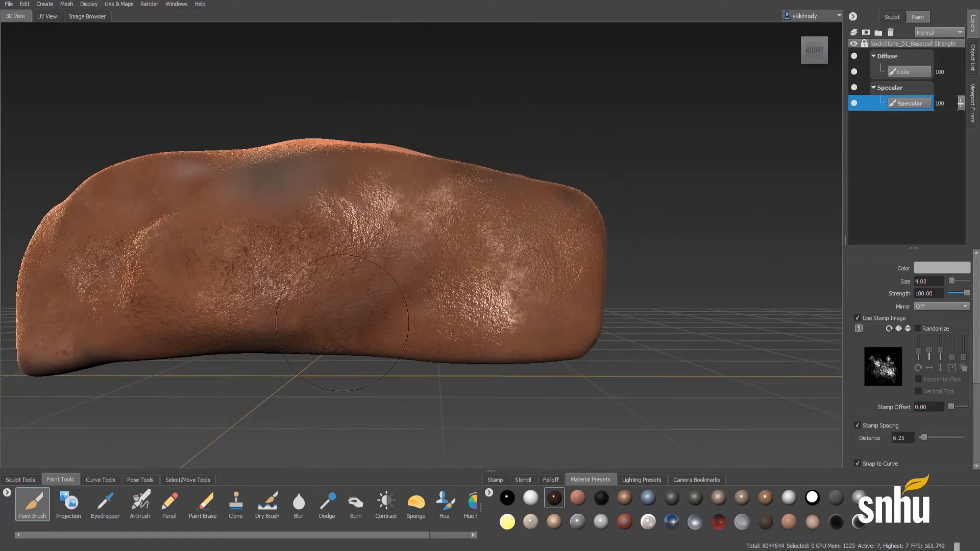
left_click_drag(401, 260, 419, 208)
Step: Paint more light gray specular speckles across the creased end of the rock's side
mouse_move(419, 209)
left_mouse_down("alt")
mouse_move(383, 276)
mouse_move(437, 286)
mouse_move(429, 271)
left_mouse_up("alt")
mouse_move(278, 219)
left_mouse_down()
mouse_move(225, 245)
mouse_move(383, 286)
left_mouse_up()
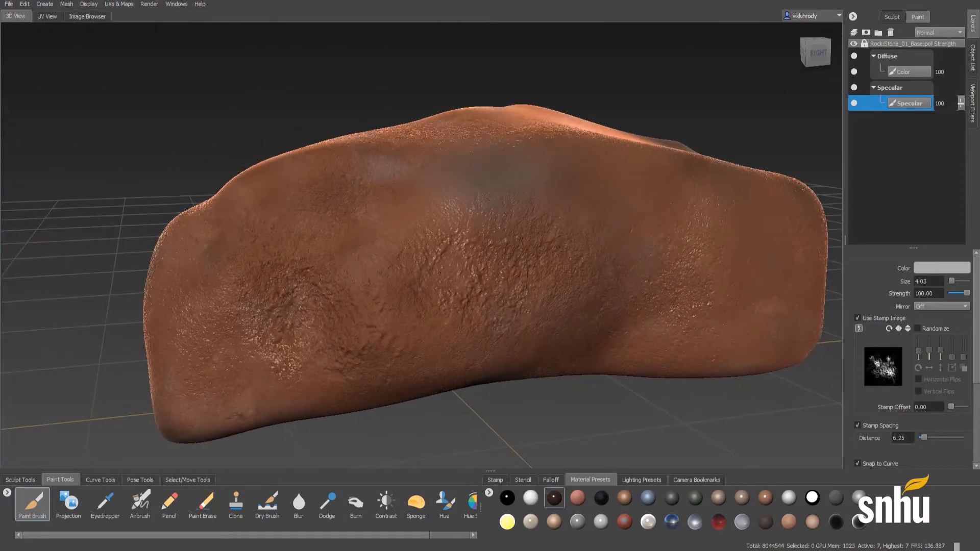
right_click_drag(382, 286, 329, 290, "alt")
left_click_drag(329, 290, 342, 215, "alt")
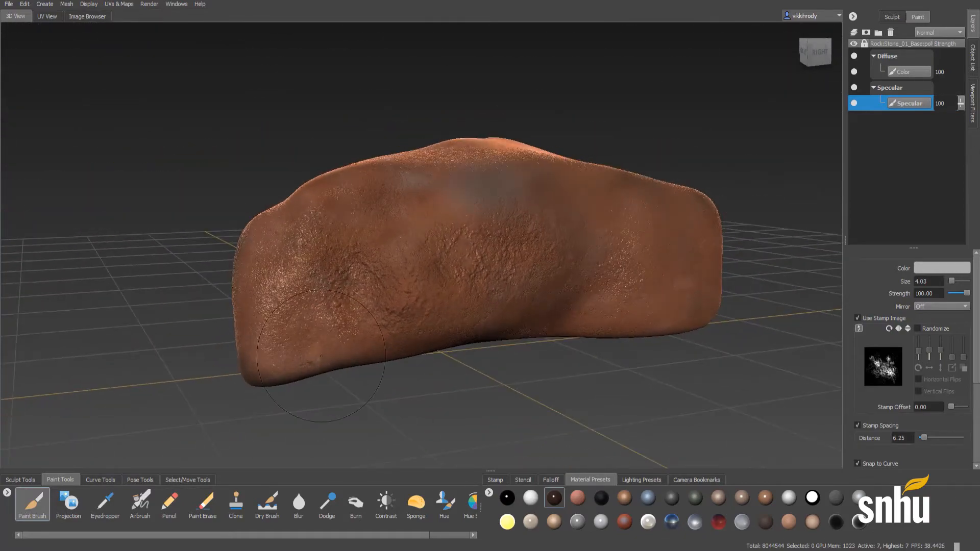
mouse_move(321, 356)
left_mouse_down("alt")
mouse_move(306, 279)
mouse_move(361, 271)
mouse_move(383, 347)
mouse_move(341, 286)
mouse_move(416, 296)
mouse_move(428, 286)
mouse_move(408, 347)
mouse_move(418, 278)
mouse_move(553, 219)
left_mouse_up("alt")
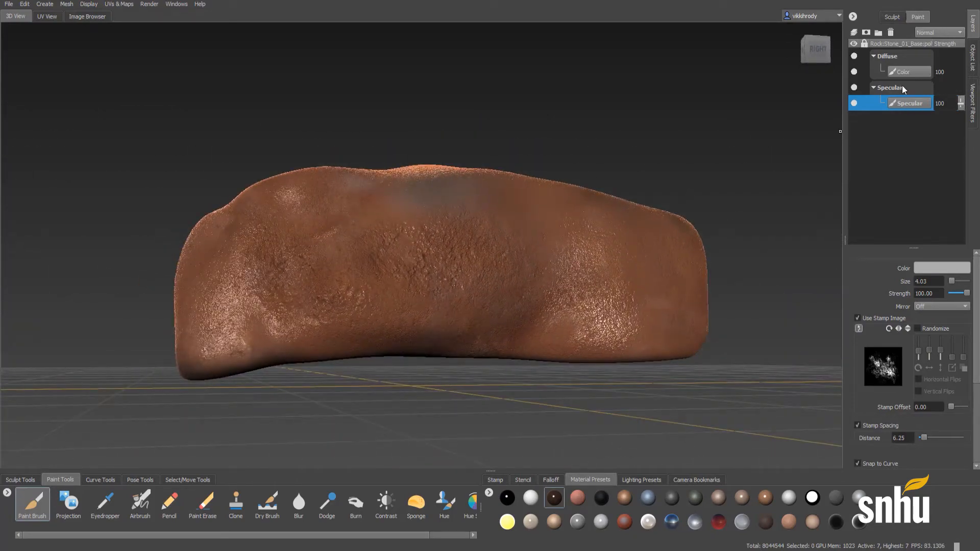
Step: Create a new 2048 paint layer named Paint Layer 1 in the Gloss channel
left_click(855, 32)
left_click(467, 286)
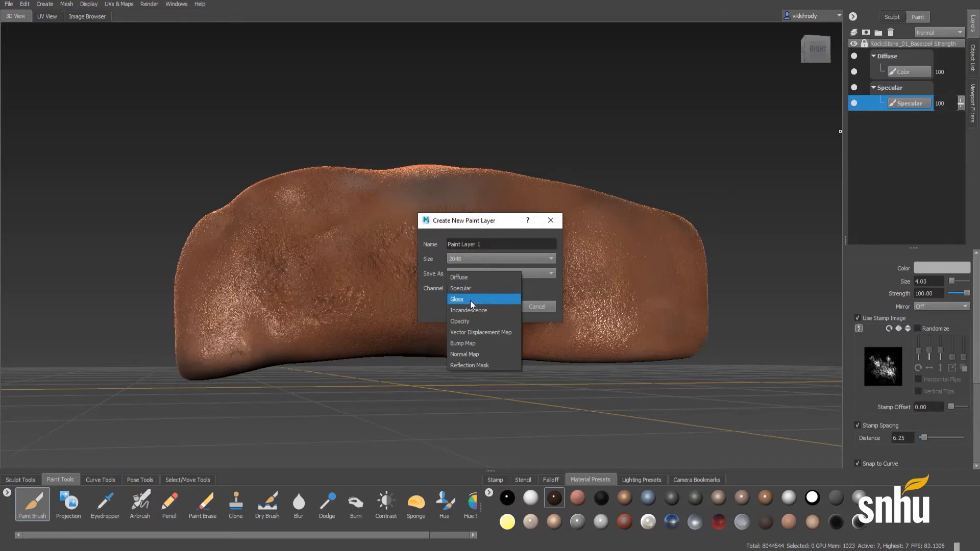
left_click(470, 301)
left_click(502, 305)
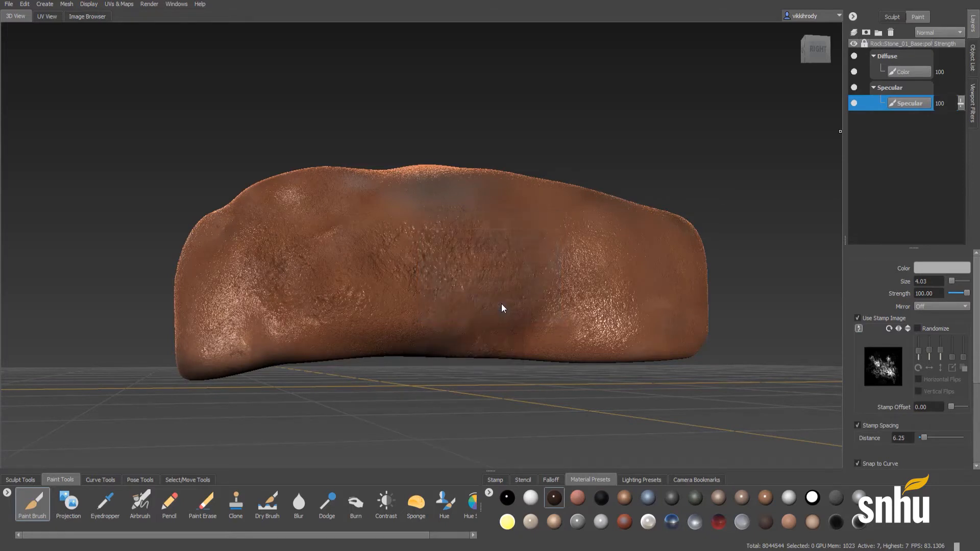
Step: Examine the highlights on the rock's side and back from several angles and distances
left_click_drag(465, 312, 433, 306, "alt")
right_click_drag(434, 306, 472, 276, "alt")
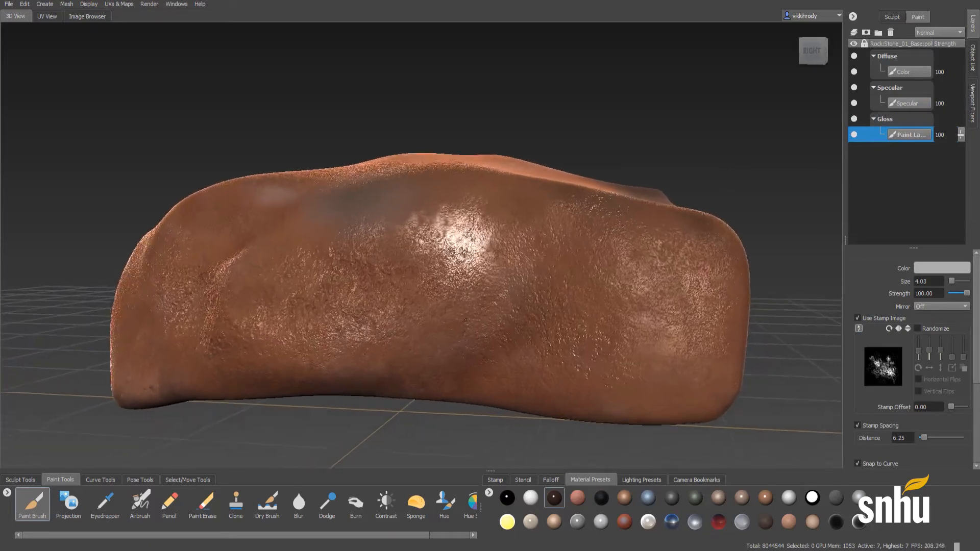
left_click_drag(472, 276, 478, 284, "alt")
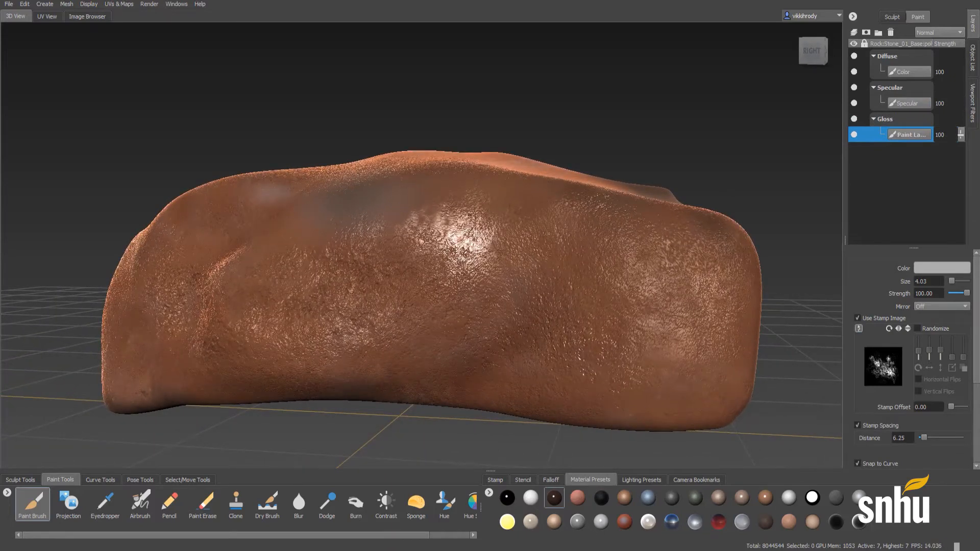
right_click_drag(636, 236, 592, 247, "alt")
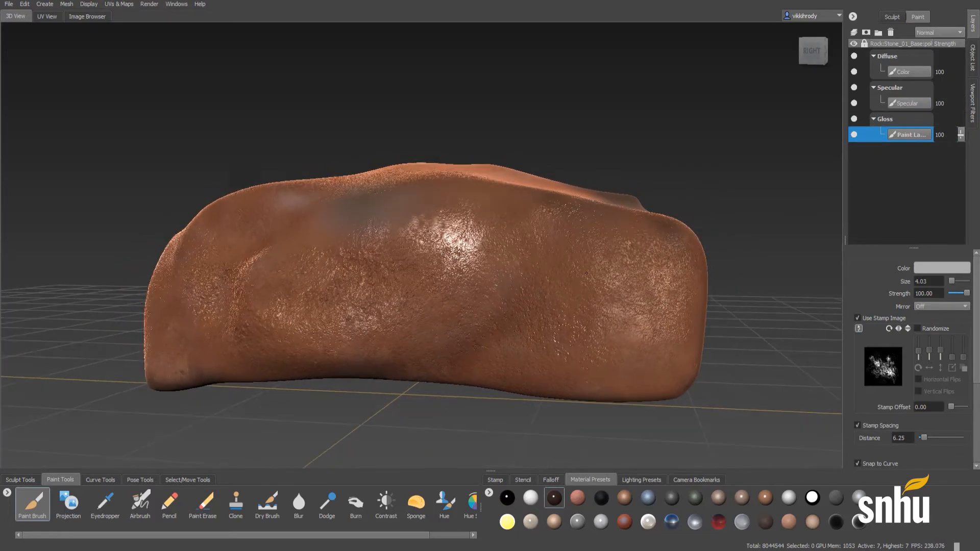
left_click_drag(592, 248, 606, 270, "alt")
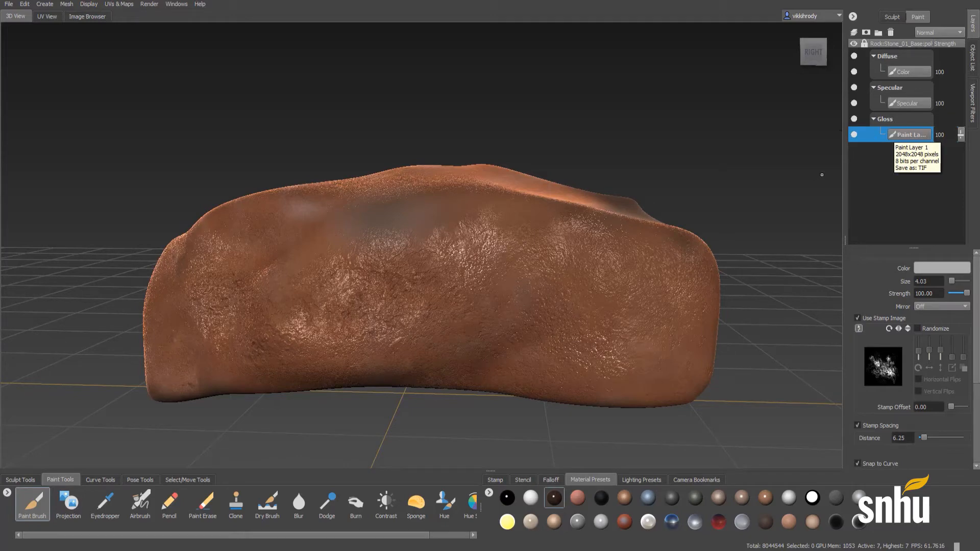
left_click_drag(465, 221, 488, 210, "alt")
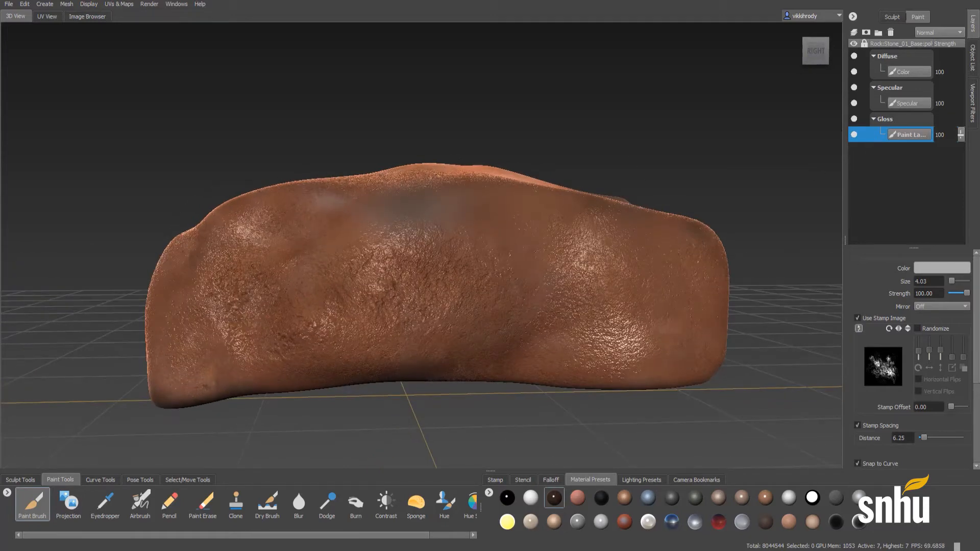
mouse_move(209, 367)
left_mouse_down("alt")
mouse_move(245, 365)
mouse_move(315, 228)
left_mouse_up("alt")
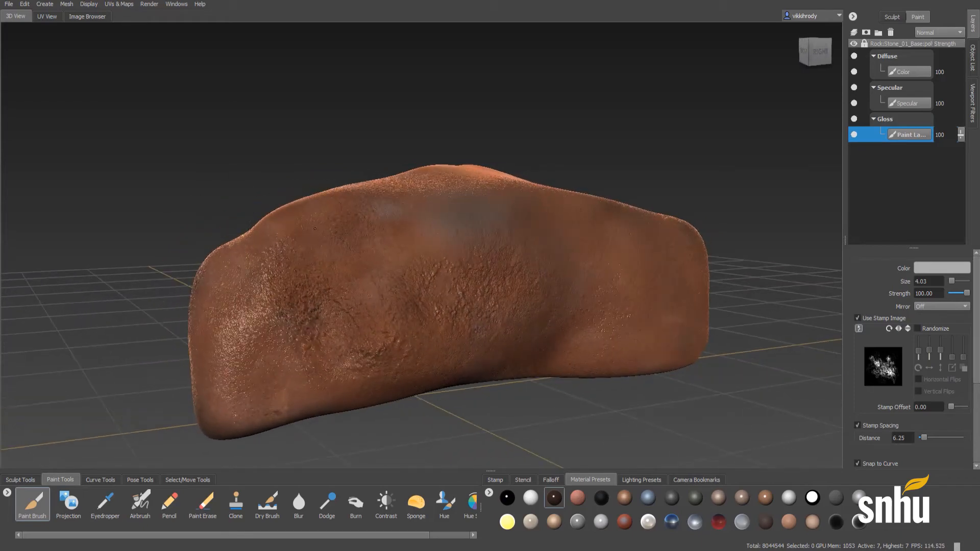
mouse_move(542, 323)
left_mouse_down("alt")
mouse_move(400, 246)
mouse_move(304, 293)
mouse_move(378, 297)
left_mouse_up("alt")
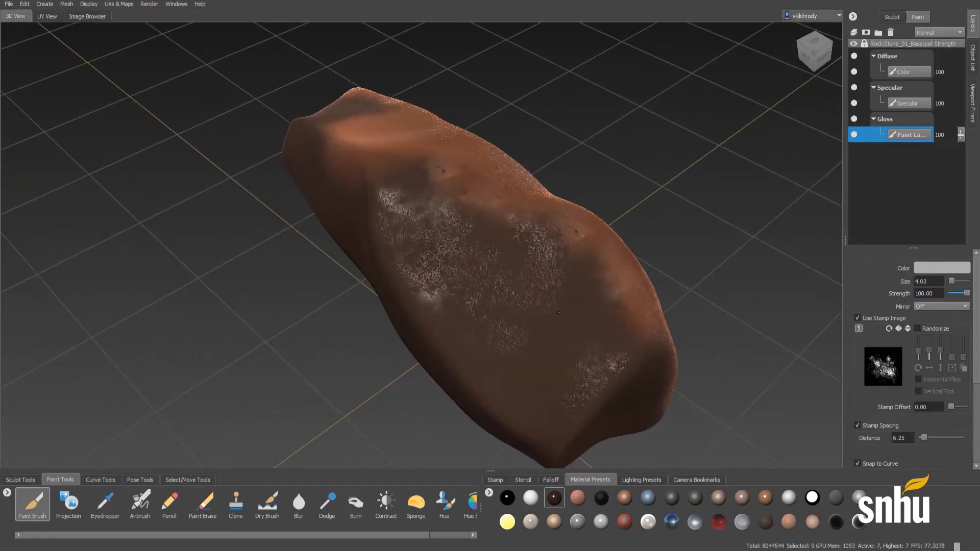
left_click_drag(441, 307, 301, 215, "alt")
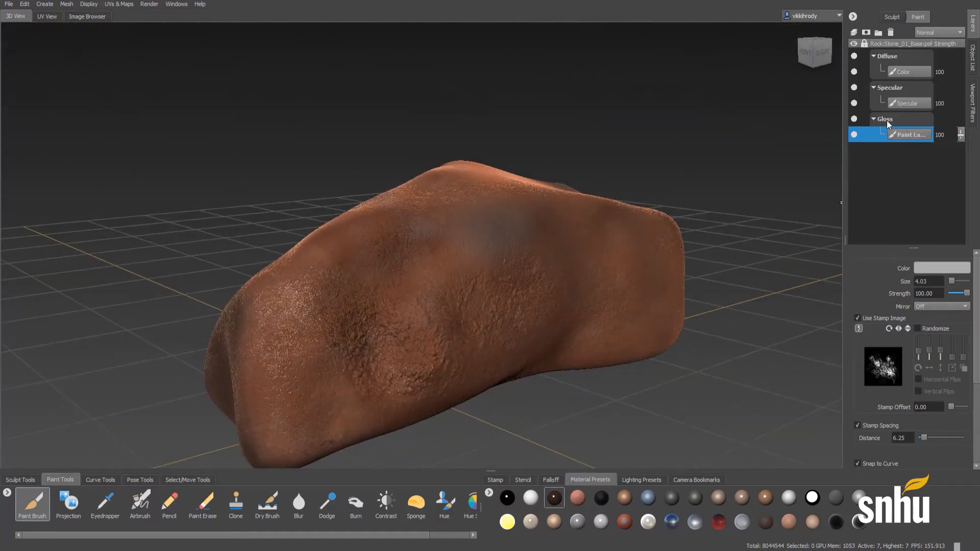
left_click(854, 31)
left_click(473, 288)
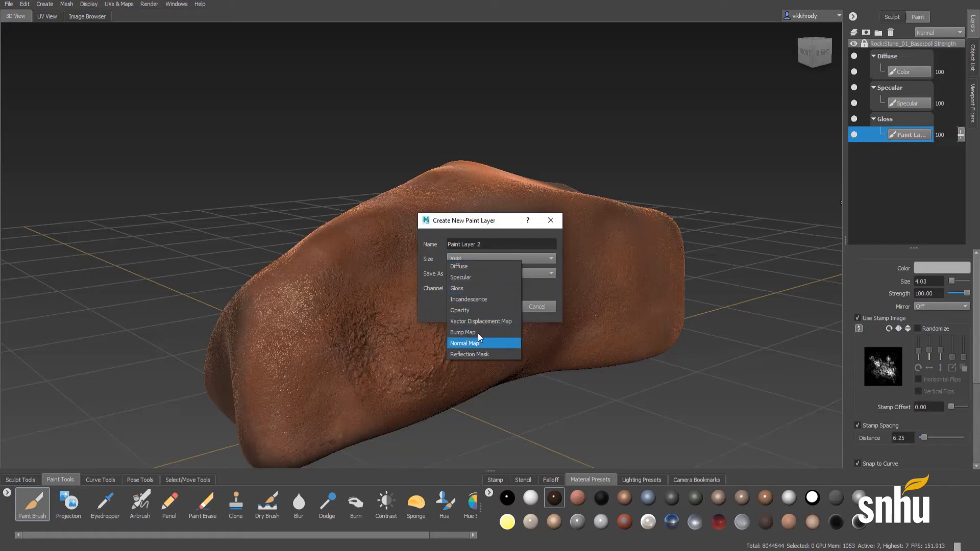
left_click(426, 314)
left_click(527, 307)
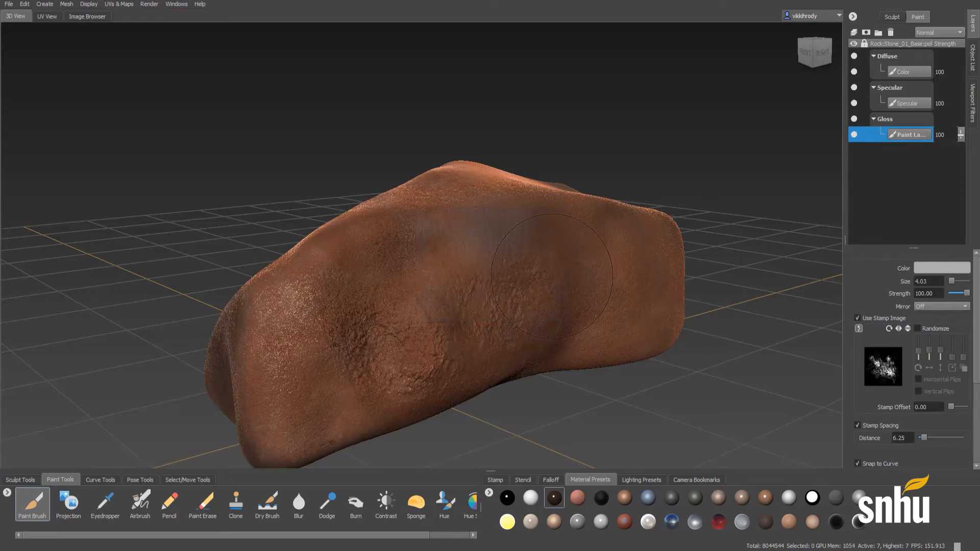
Step: Delete the paint layer from the Gloss channel
left_click_drag(527, 308, 401, 281, "alt")
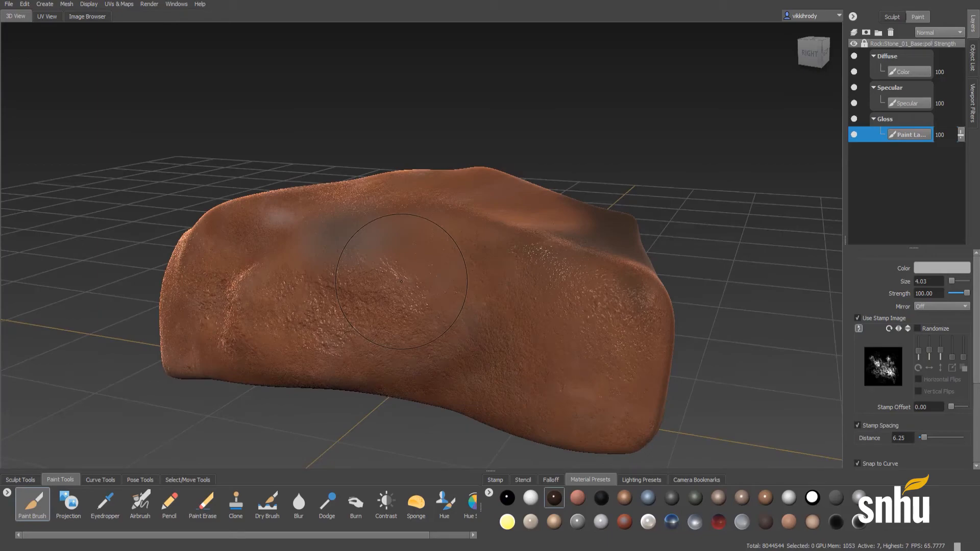
left_click_drag(401, 281, 546, 255, "alt")
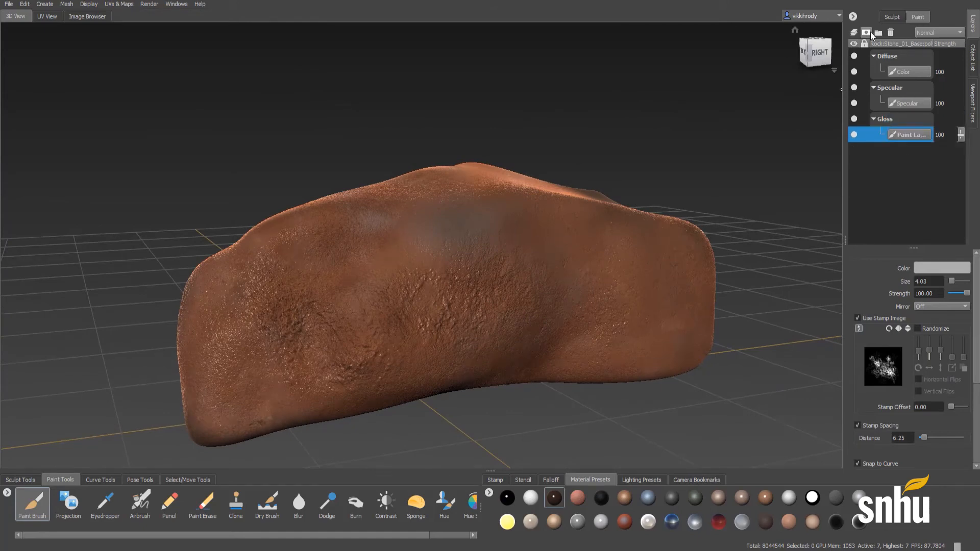
left_click(891, 34)
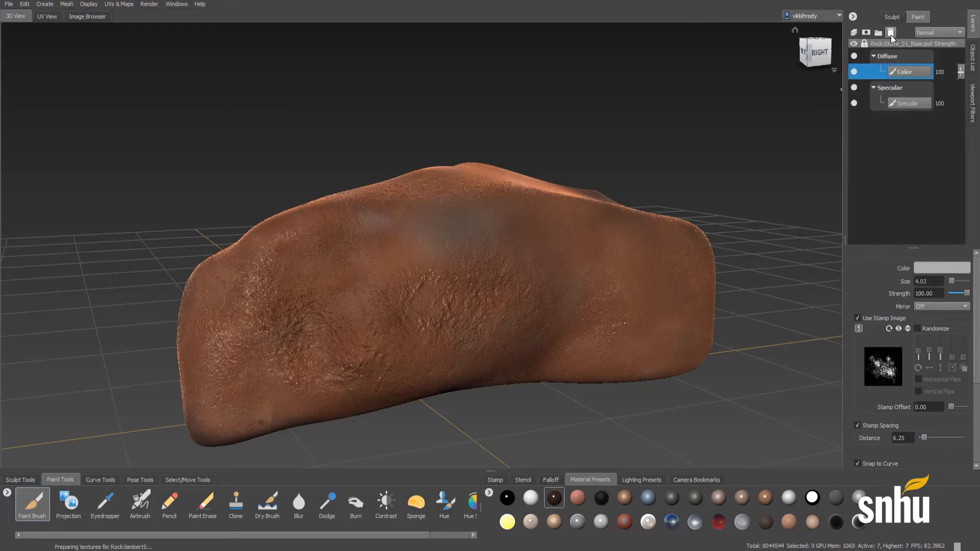
Step: Export the Specular paint layer to the Desktop's Rock folder as an 8-bit RGB JPG named Rock_Specular
left_click(905, 91)
left_click(893, 104)
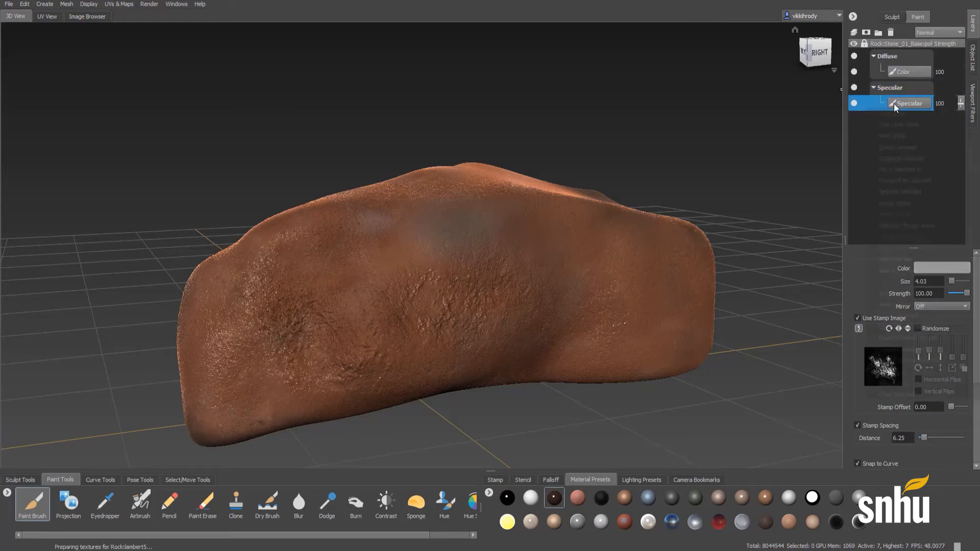
right_click(893, 103)
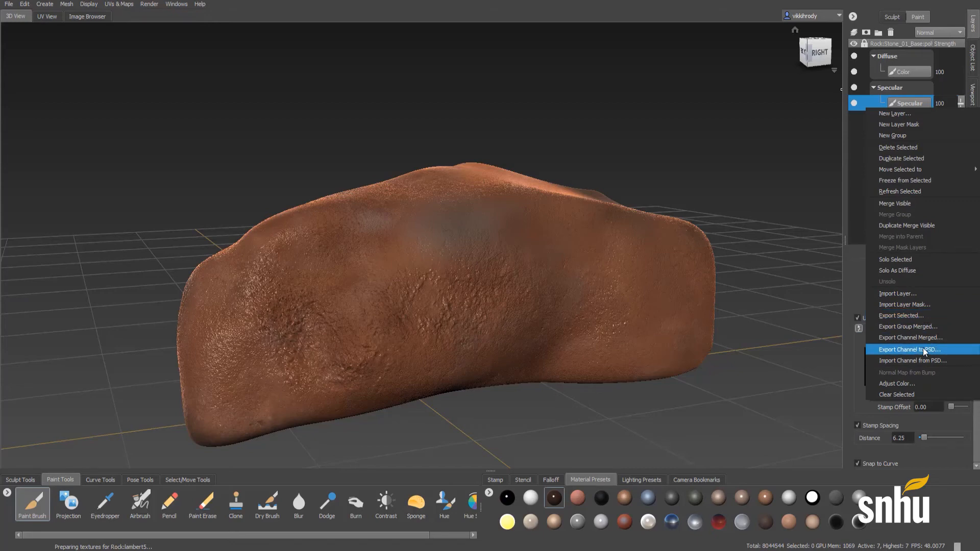
left_click(898, 315)
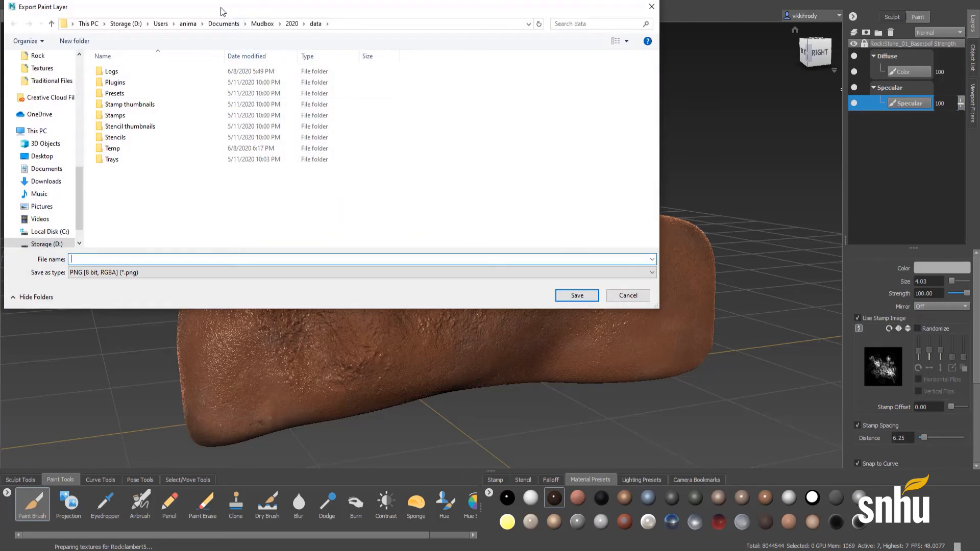
left_click_drag(230, 17, 979, 123)
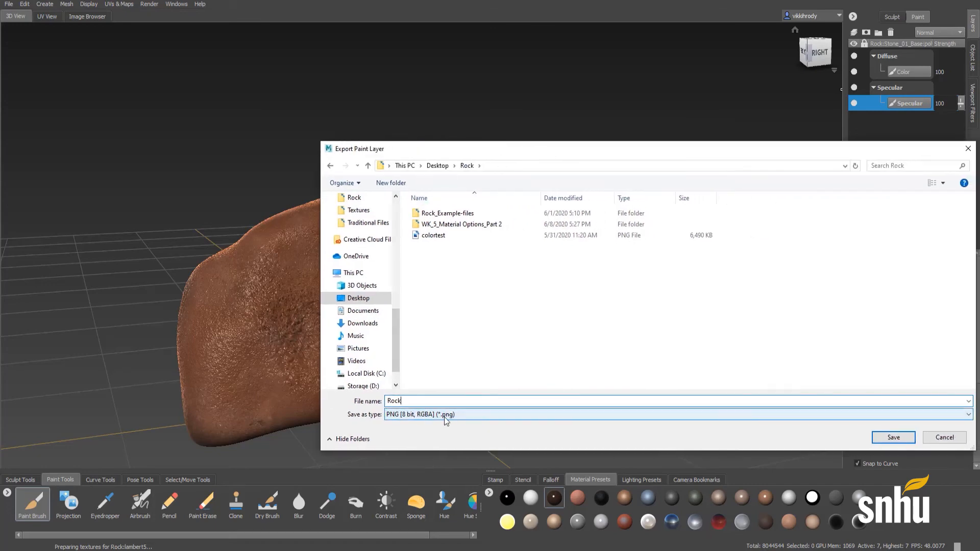
left_click(427, 414)
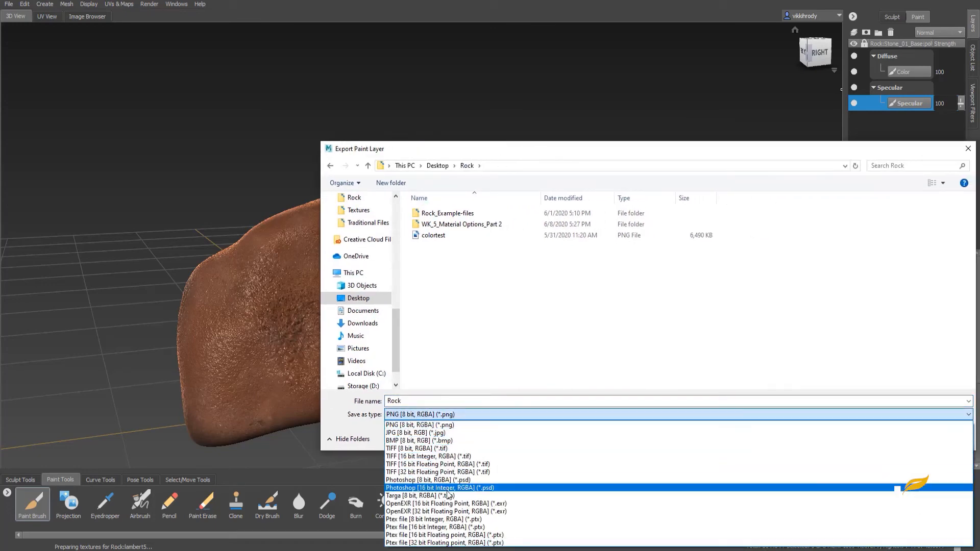
left_click(416, 433)
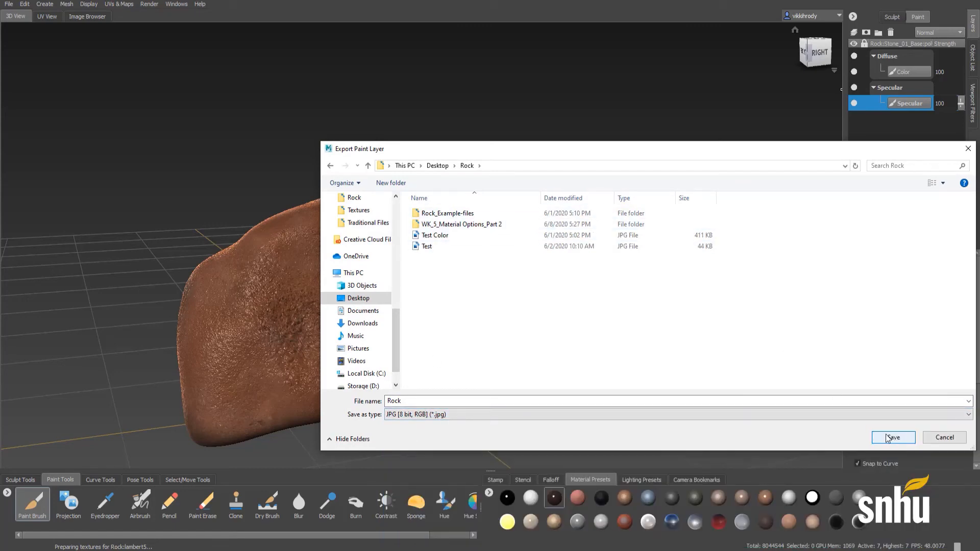
double_click(445, 401)
left_click(444, 400)
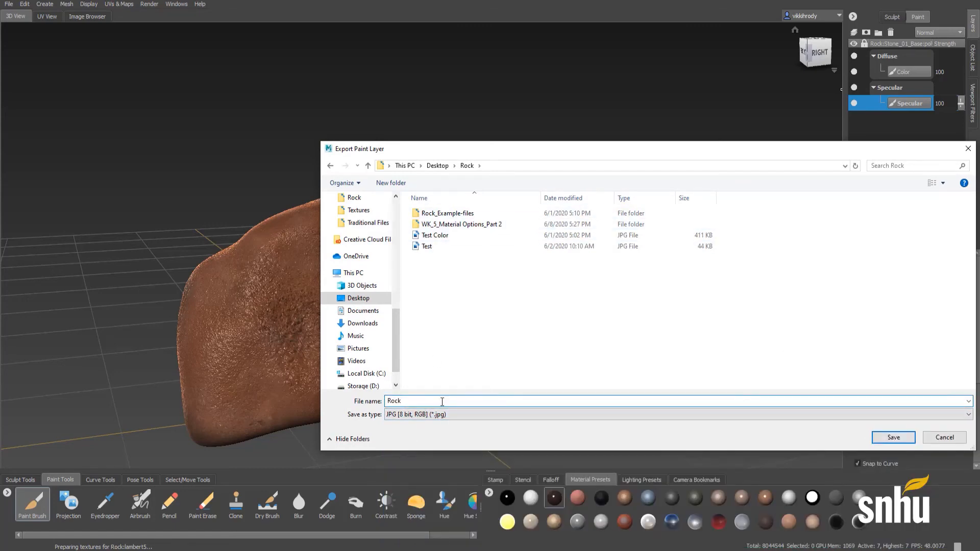
type("_Specular")
key("Return")
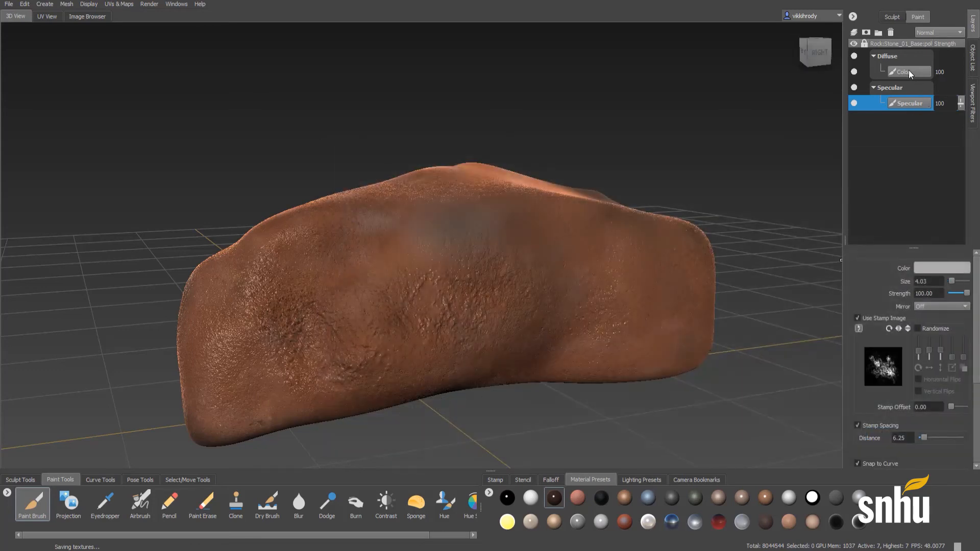
Step: Export the Color paint layer of the Diffuse channel to the Rock folder as a JPG named Rock_Diffuse
right_click(899, 70)
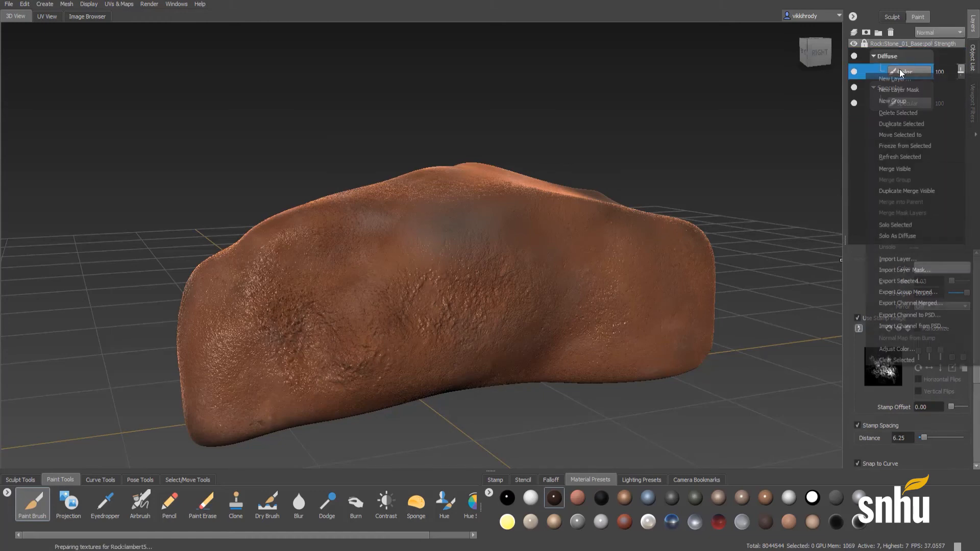
left_click(901, 278)
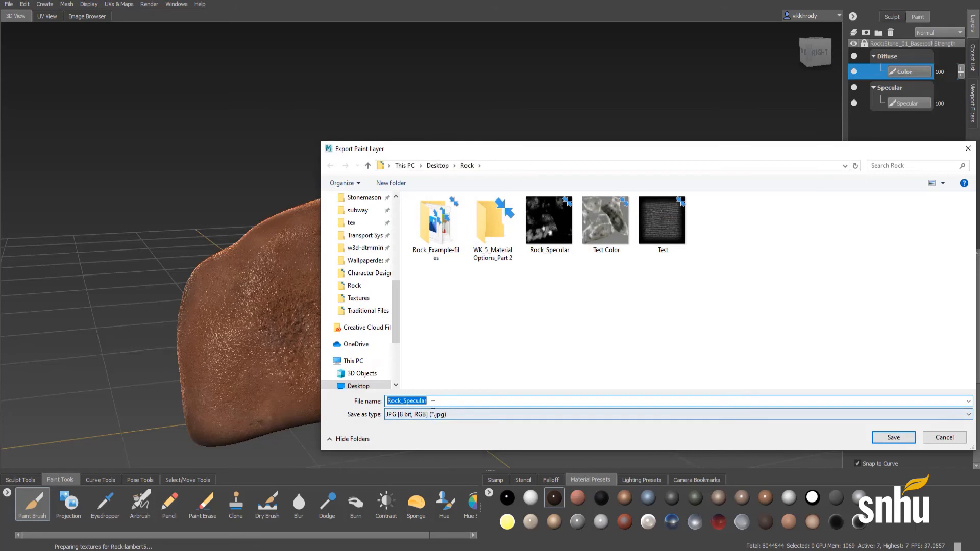
type("Rock_D")
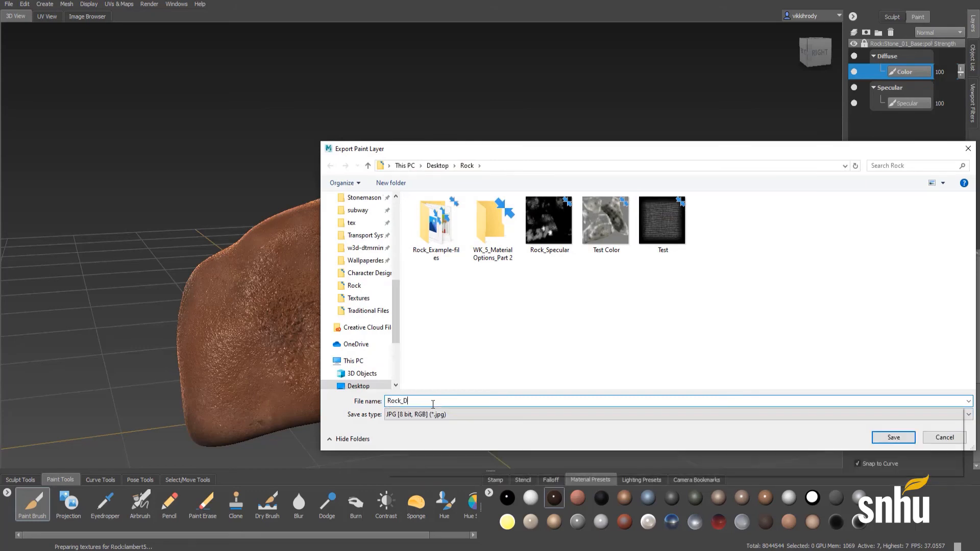
type("iffuse")
key("Return")
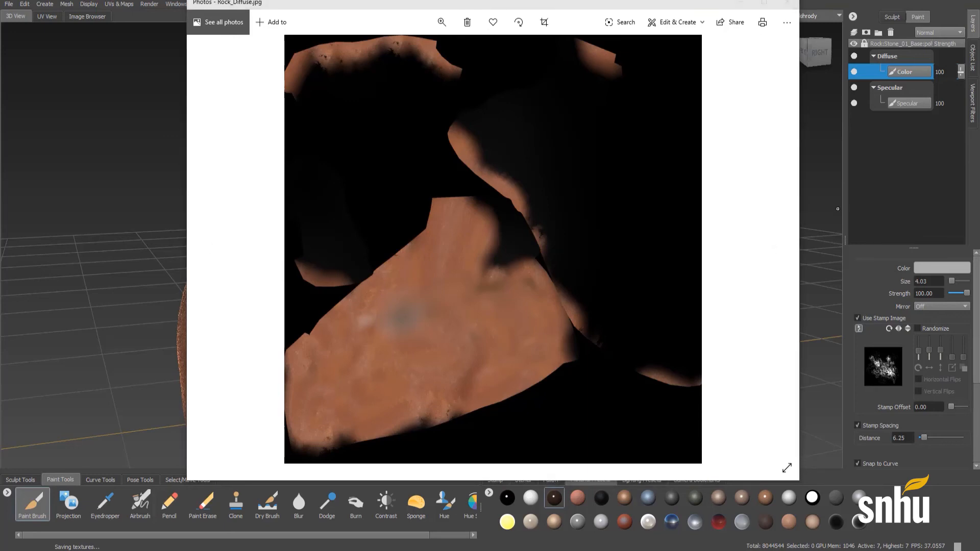
Step: Compare the exported Rock_Diffuse and Rock_Specular images in the Photos viewer and close it
key("Right")
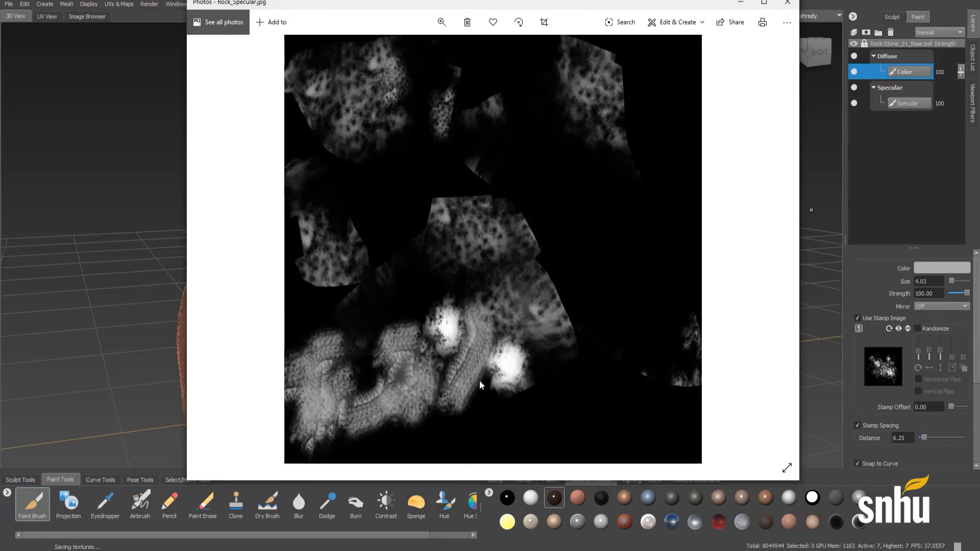
left_click(784, 3)
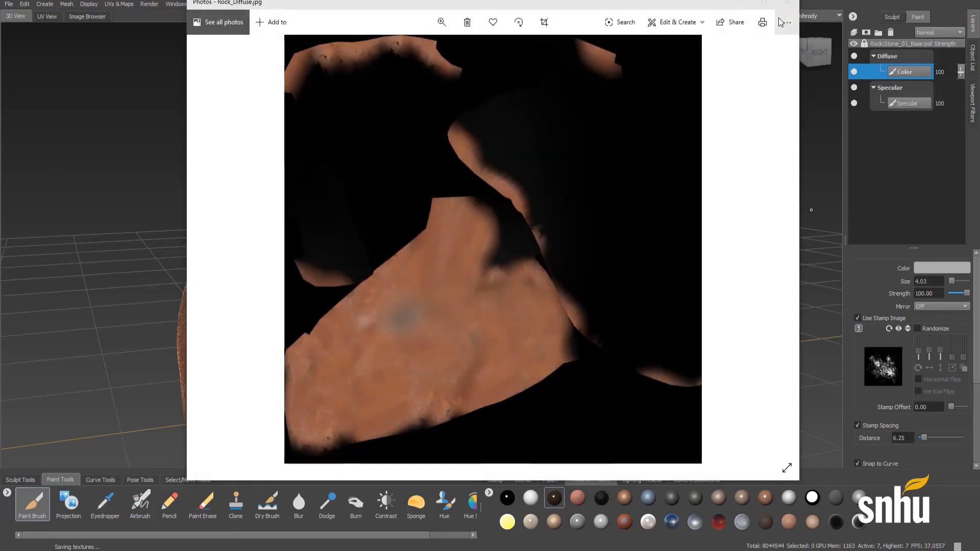
left_click(786, 4)
Step: Open the Extract Texture Maps options for the rock
left_click_drag(446, 285, 393, 284, "alt")
right_click_drag(449, 276, 505, 265, "alt")
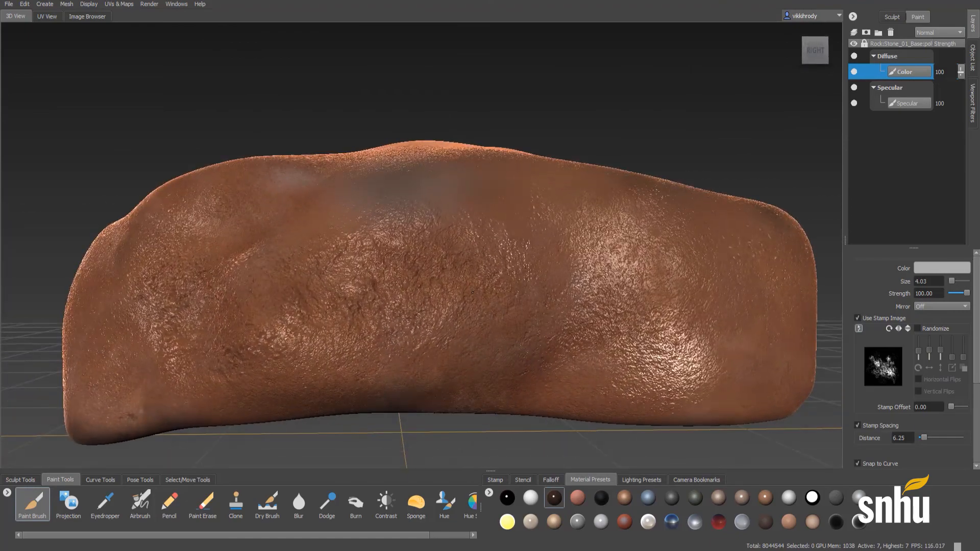
left_click_drag(635, 245, 655, 238, "alt")
right_click_drag(656, 238, 587, 245, "alt")
left_click_drag(587, 245, 604, 253, "alt")
left_click(120, 6)
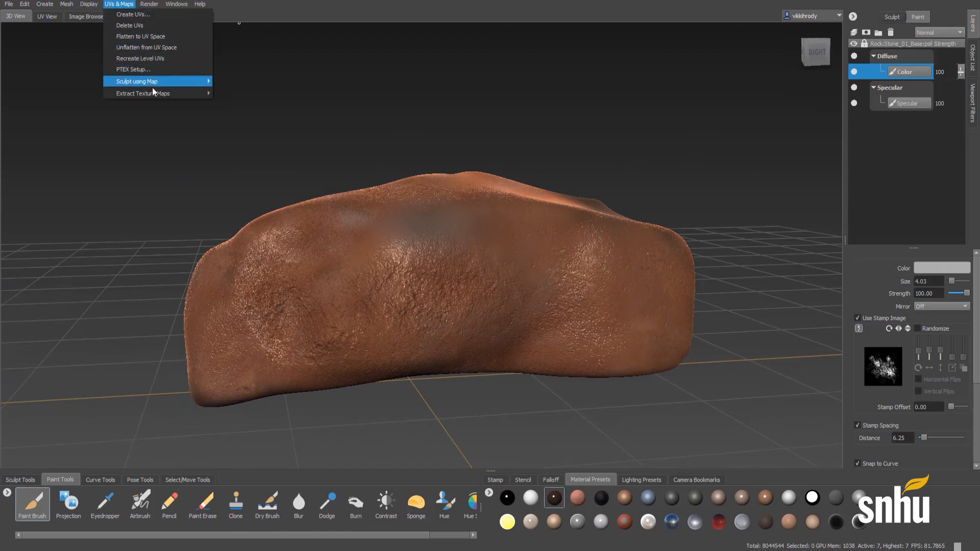
mouse_move(153, 94)
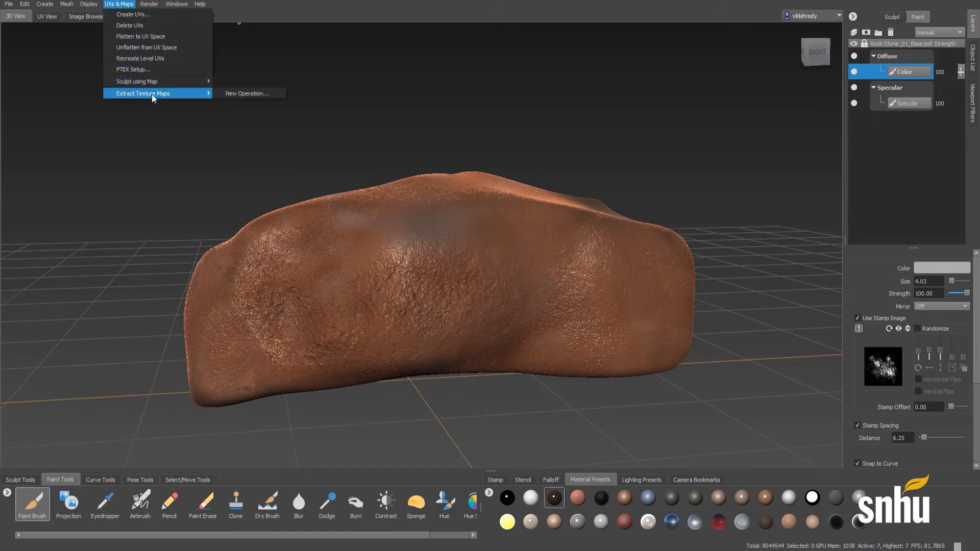